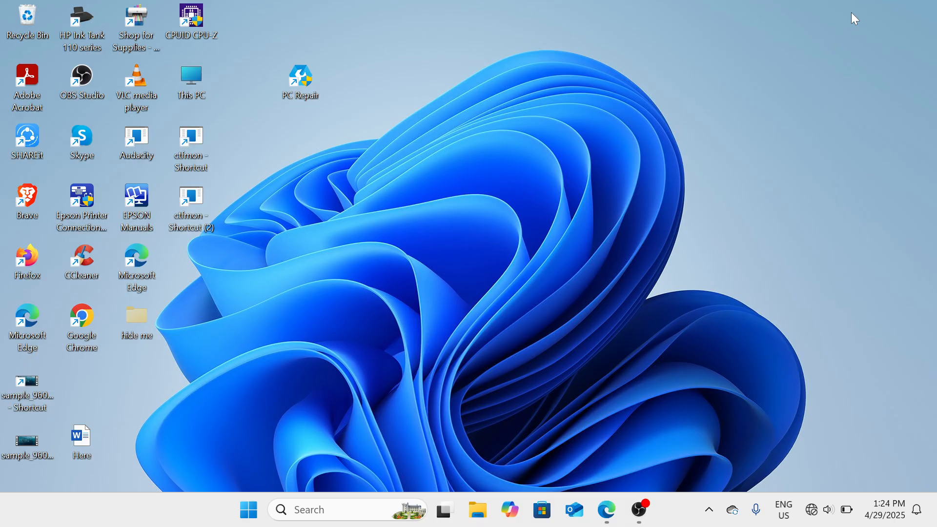
# Step: Right-click the taskbar to bring up its menu containing Task Manager
pyautogui.rightClick(680, 518)
# Step: Launch Task Manager maximized, then collapse and re-expand its navigation sidebar
pyautogui.click(728, 454)
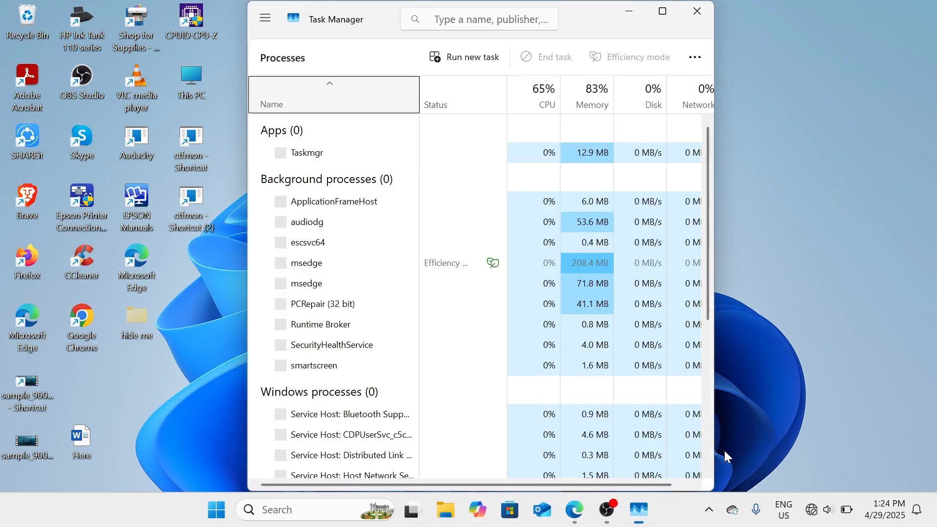
pyautogui.click(666, 10)
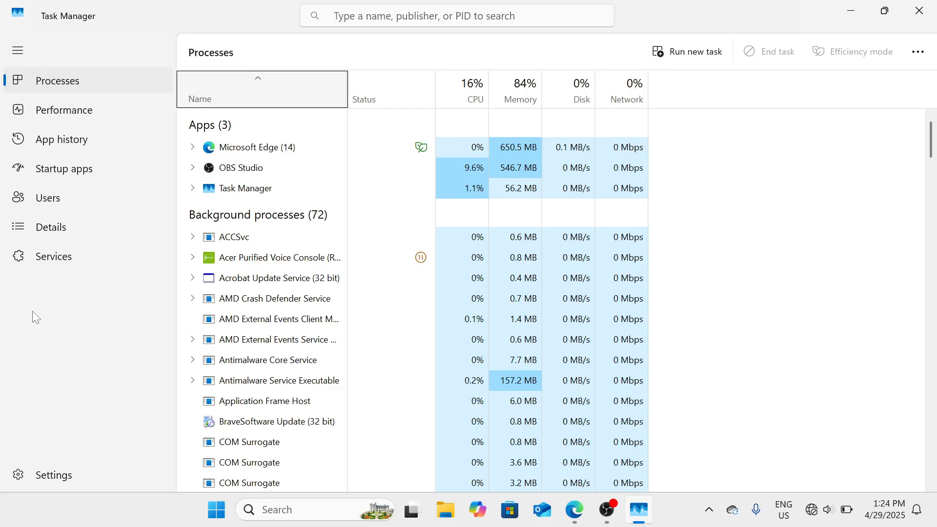
pyautogui.click(18, 52)
pyautogui.click(18, 53)
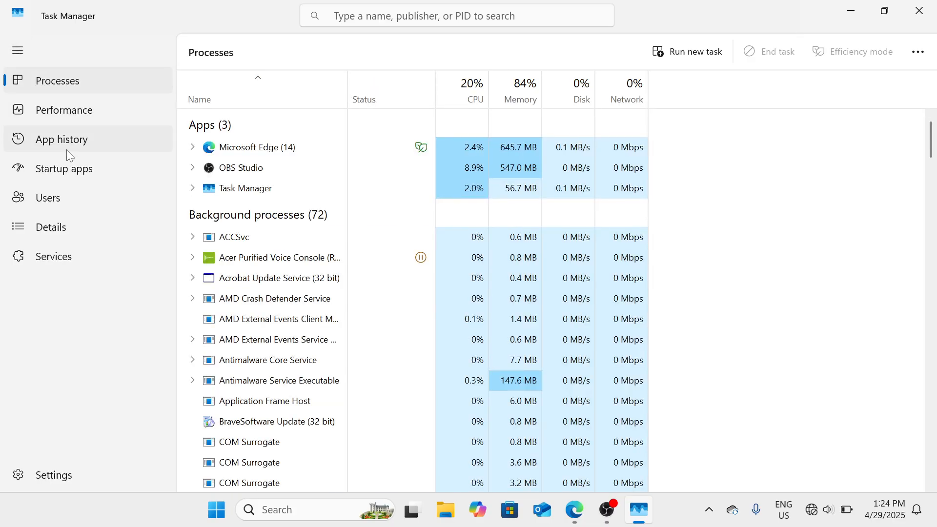
# Step: Review the Startup apps list, leave OneDrive enabled, and close Task Manager
pyautogui.click(75, 168)
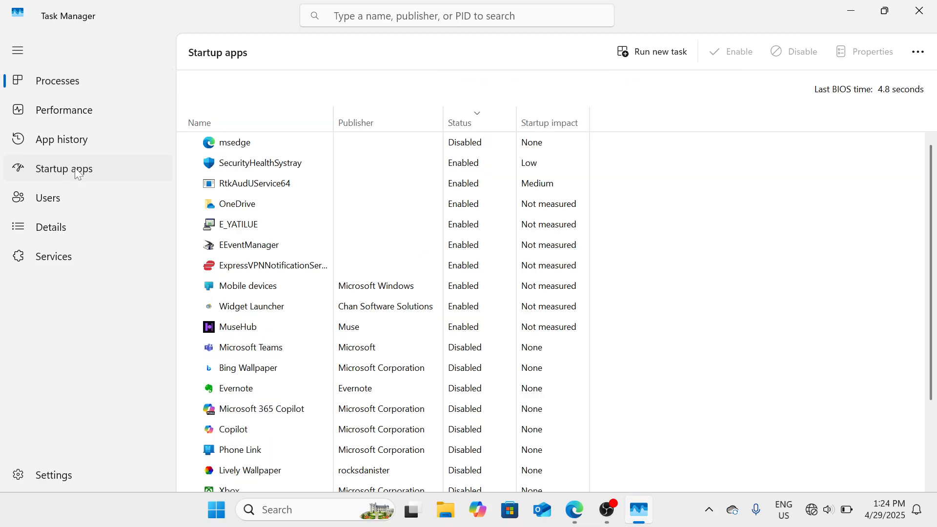
pyautogui.scroll(-3, 262, 269)
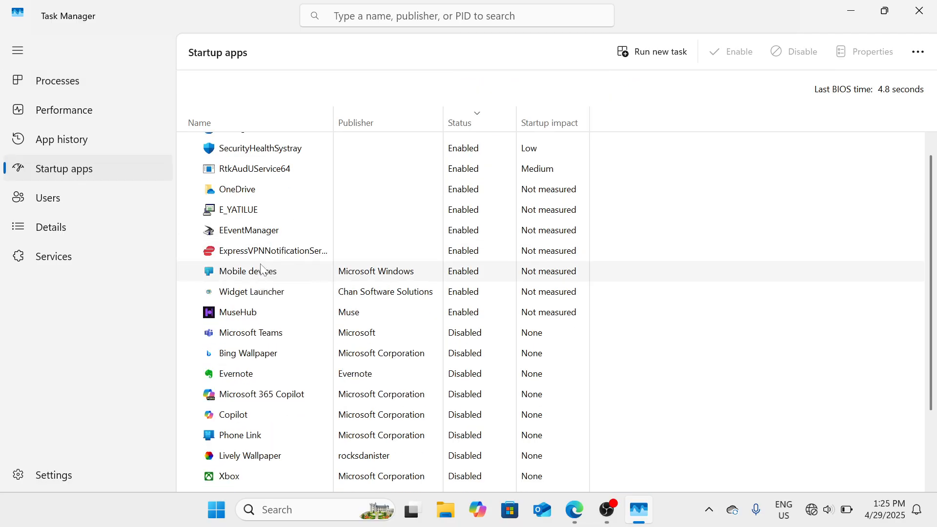
pyautogui.scroll(3, 262, 269)
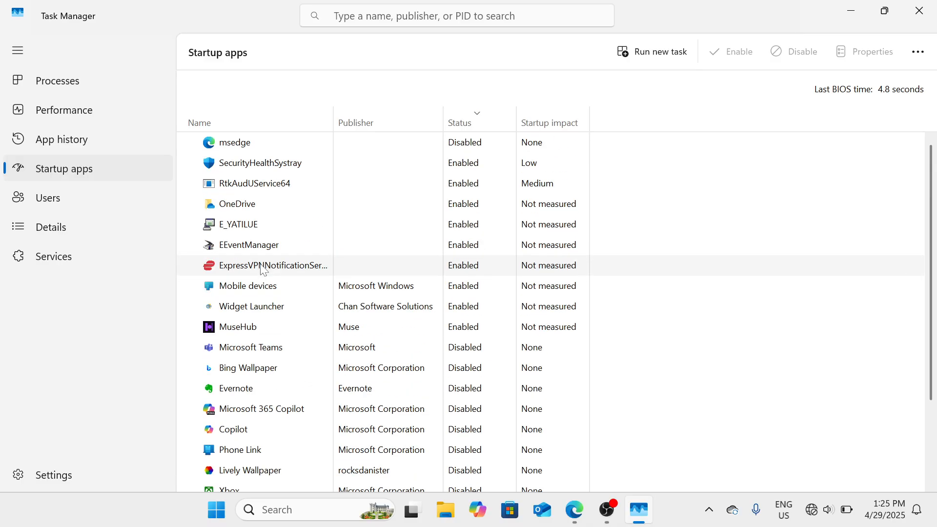
pyautogui.rightClick(338, 204)
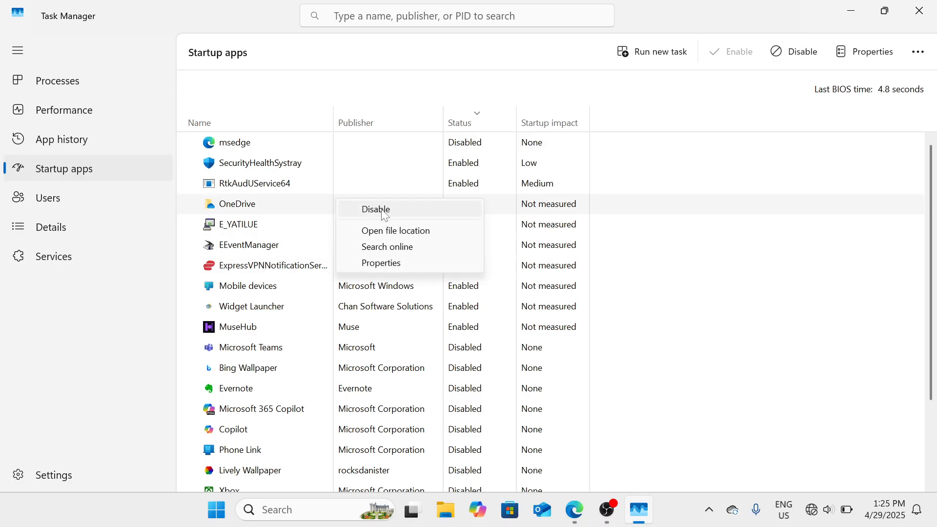
pyautogui.click(779, 244)
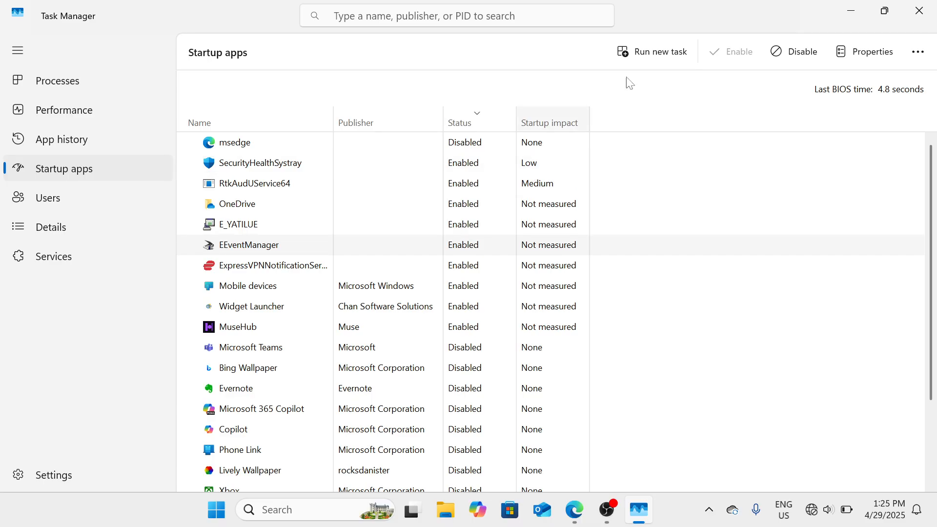
pyautogui.click(928, 6)
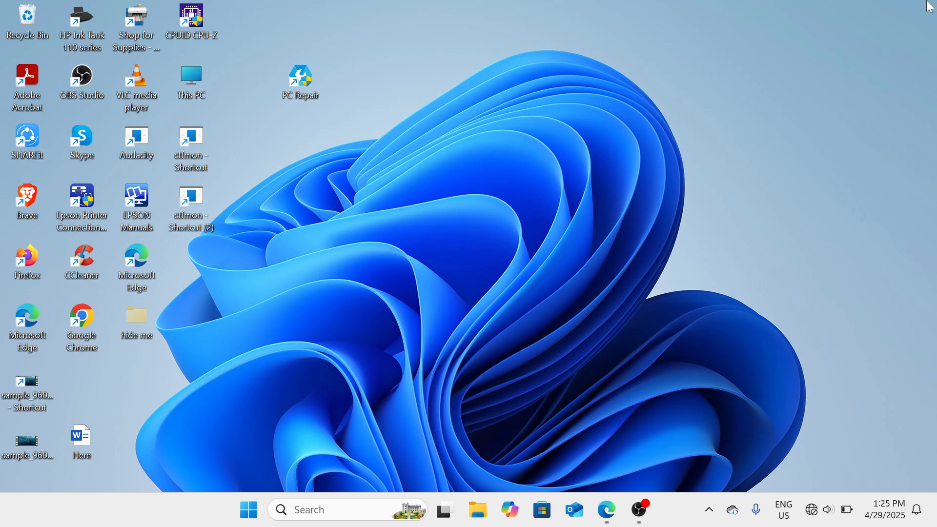
# Step: Open This PC's Properties from File Explorer to show the System About page
pyautogui.click(478, 511)
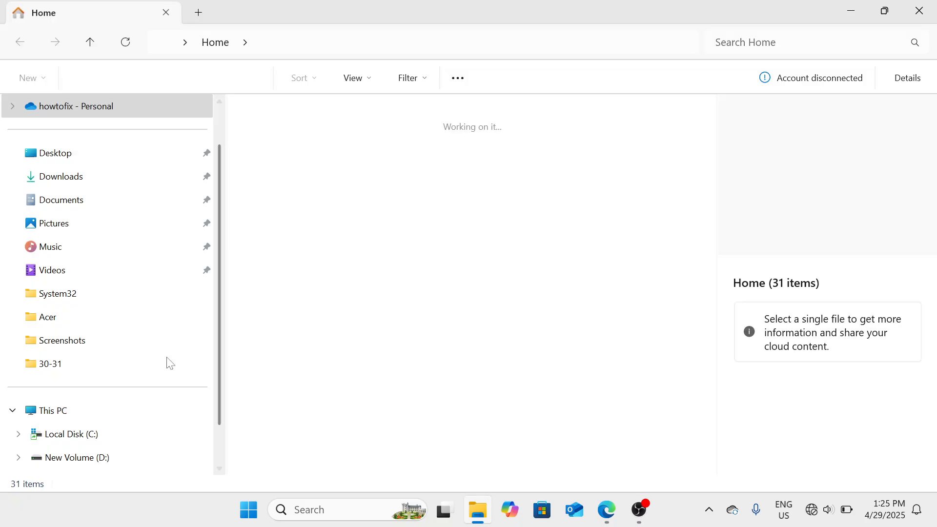
pyautogui.rightClick(108, 409)
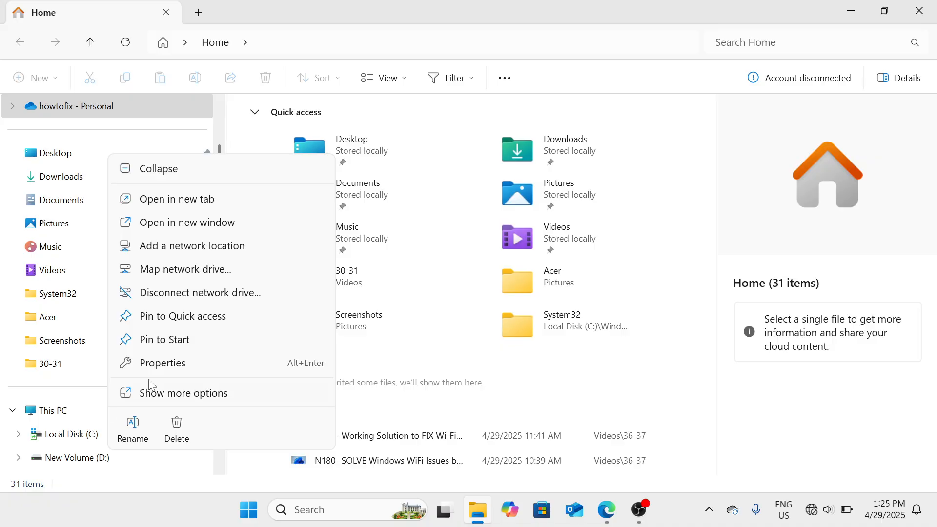
pyautogui.click(189, 367)
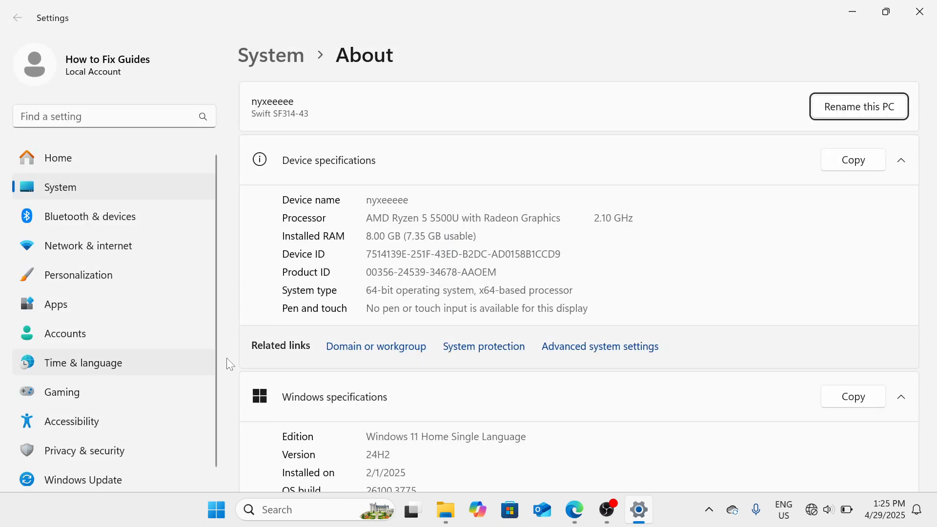
# Step: Open Advanced system settings, then the Performance Options dialog
pyautogui.click(625, 352)
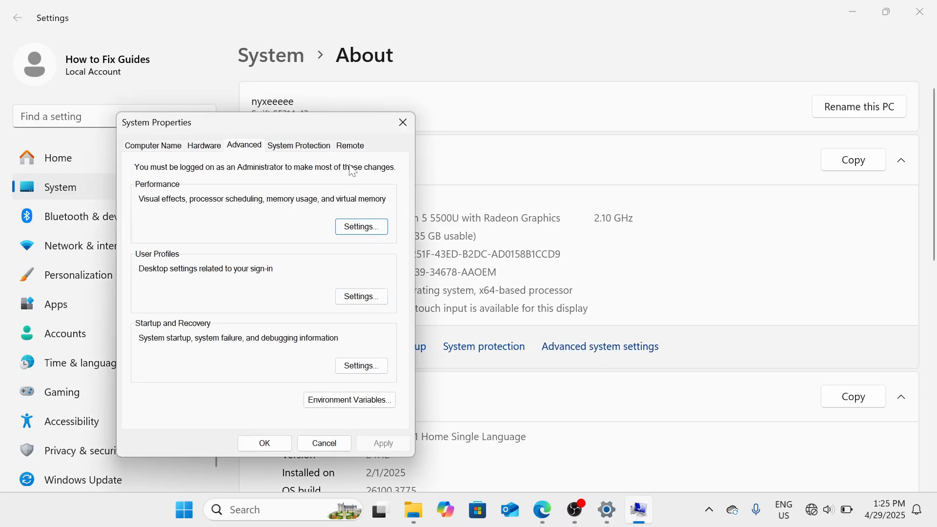
pyautogui.moveTo(346, 121); pyautogui.dragTo(535, 126)
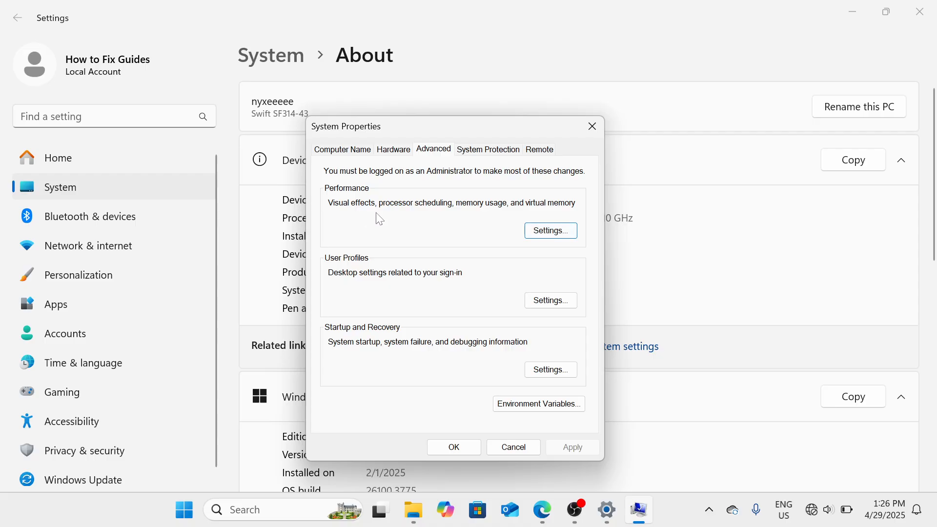
pyautogui.click(570, 234)
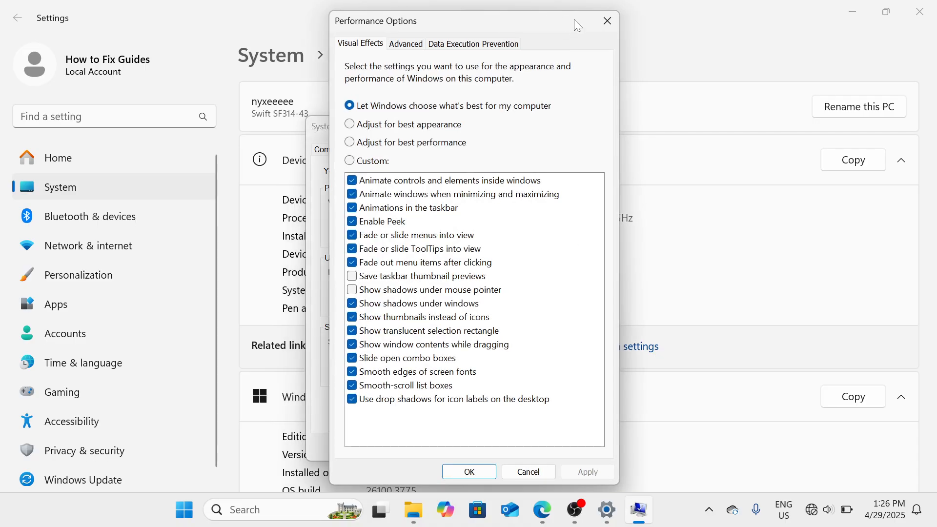
# Step: Try Adjust for best performance, cancel without applying, and reopen Performance Options
pyautogui.moveTo(575, 21)
pyautogui.mouseDown()
pyautogui.moveTo(556, 29)
pyautogui.moveTo(568, 26)
pyautogui.moveTo(560, 20)
pyautogui.mouseUp()
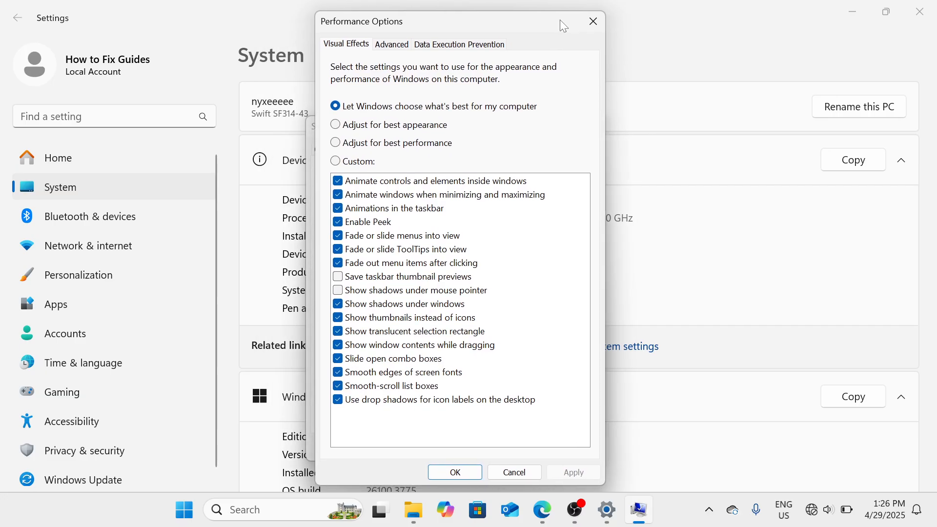
pyautogui.click(424, 148)
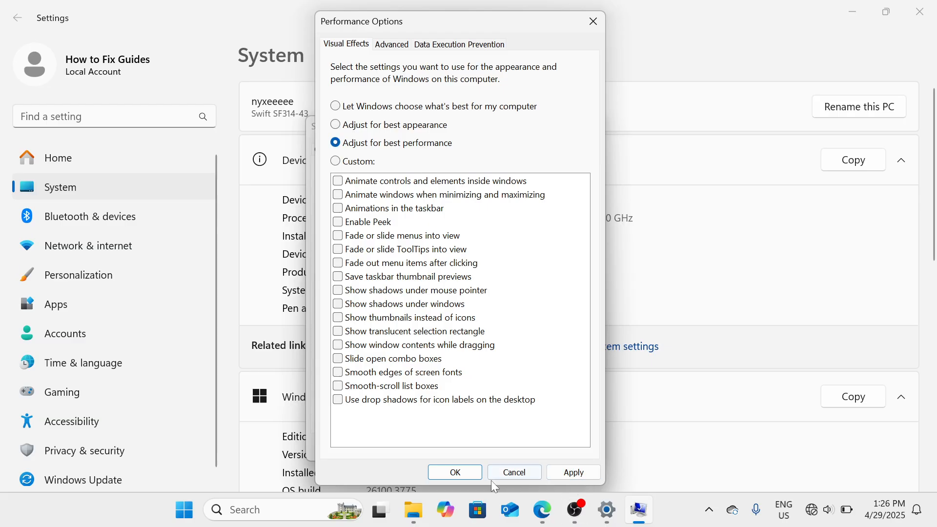
pyautogui.click(517, 472)
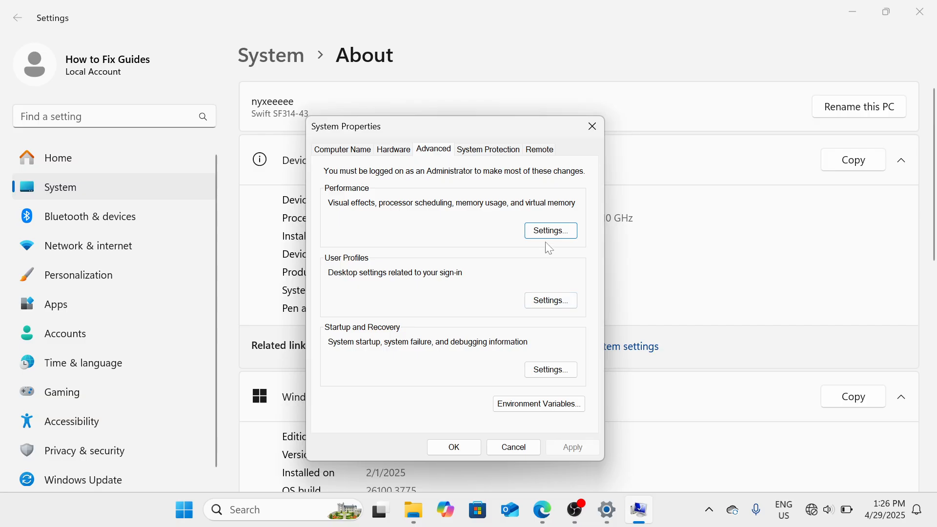
pyautogui.click(555, 230)
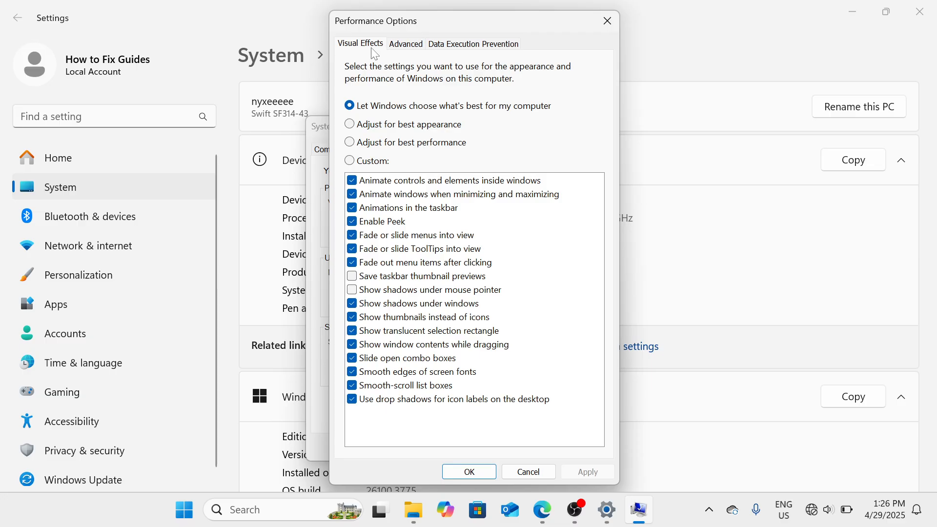
# Step: From the Advanced tab, open Virtual Memory and set drive C: to Custom size
pyautogui.click(421, 46)
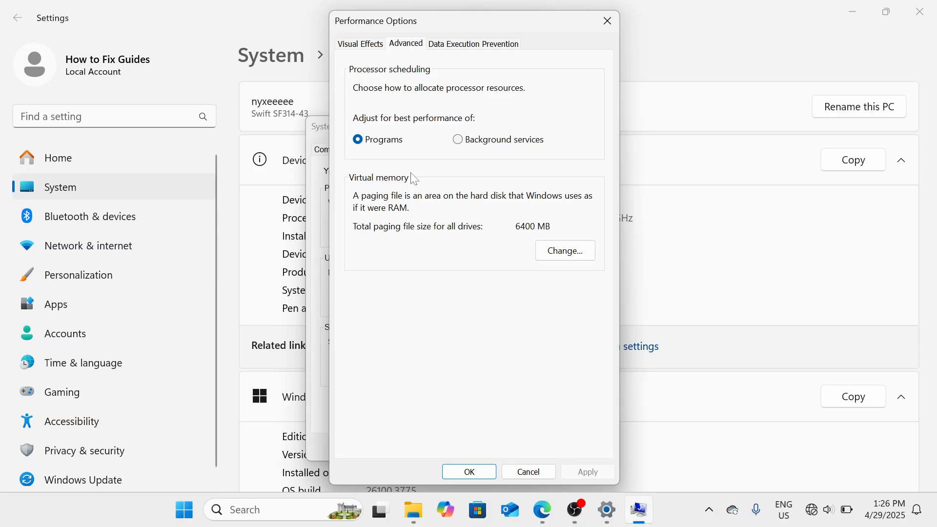
pyautogui.click(553, 257)
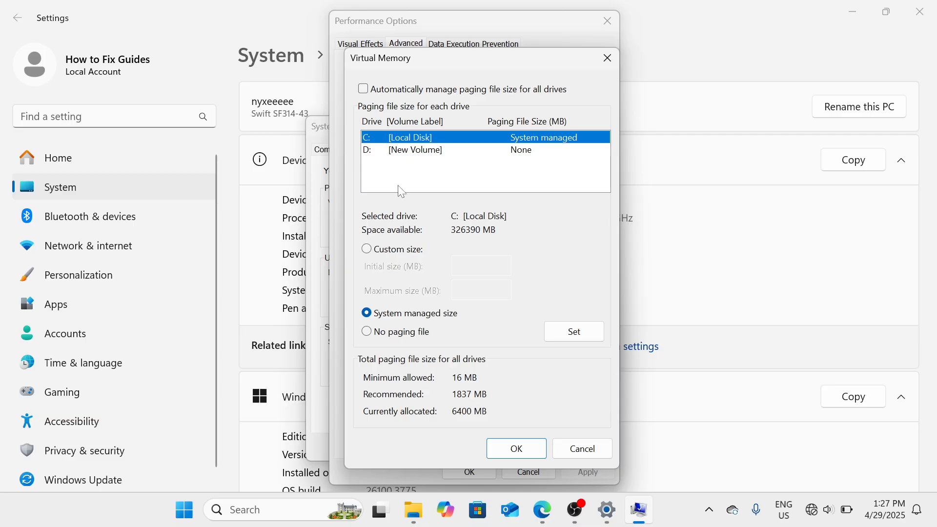
pyautogui.click(368, 250)
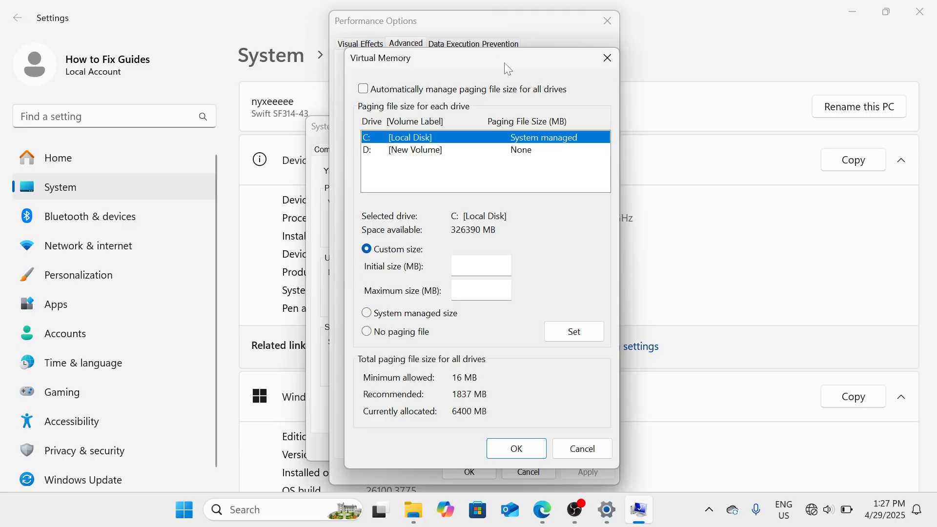
# Step: Cancel Virtual Memory, close Performance Options, and move System Properties to the right
pyautogui.moveTo(505, 62); pyautogui.dragTo(756, 110)
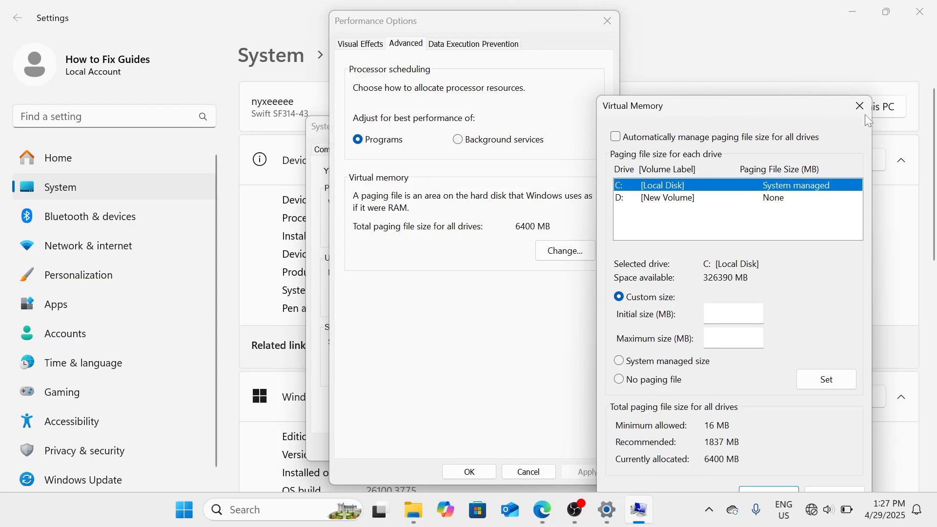
pyautogui.moveTo(784, 111); pyautogui.dragTo(800, 35)
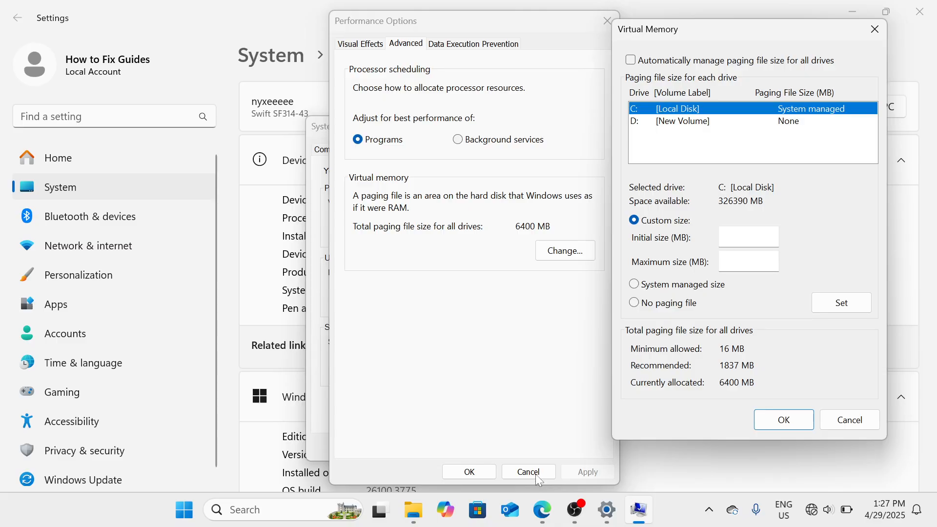
pyautogui.click(842, 430)
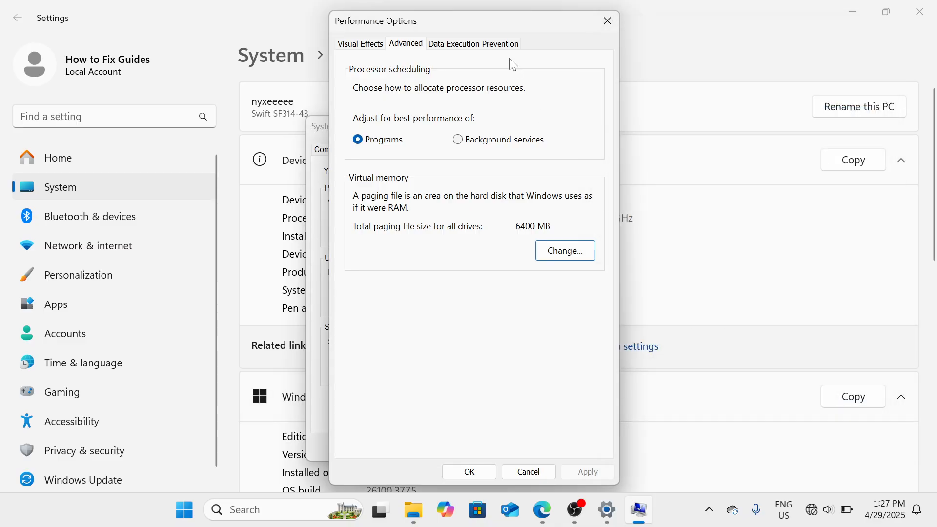
pyautogui.moveTo(524, 25); pyautogui.dragTo(749, 35)
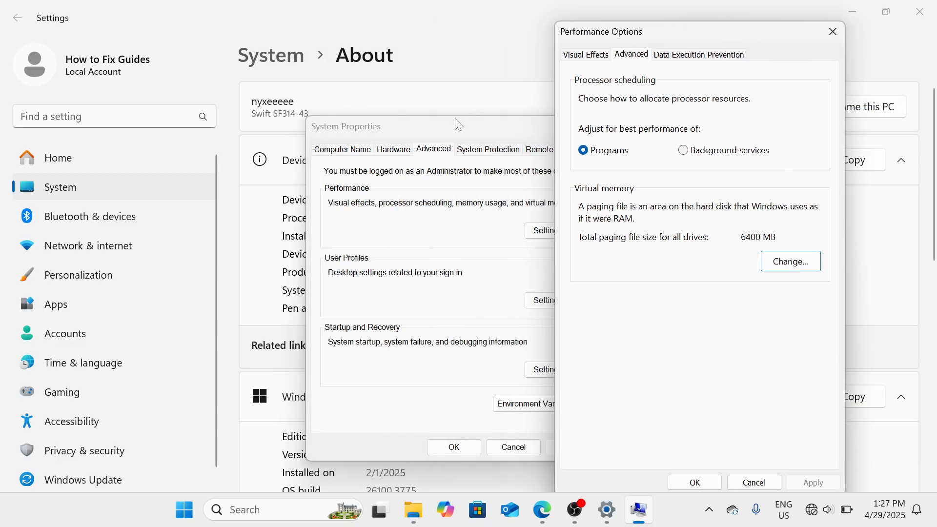
pyautogui.click(836, 30)
pyautogui.moveTo(539, 124); pyautogui.dragTo(803, 70)
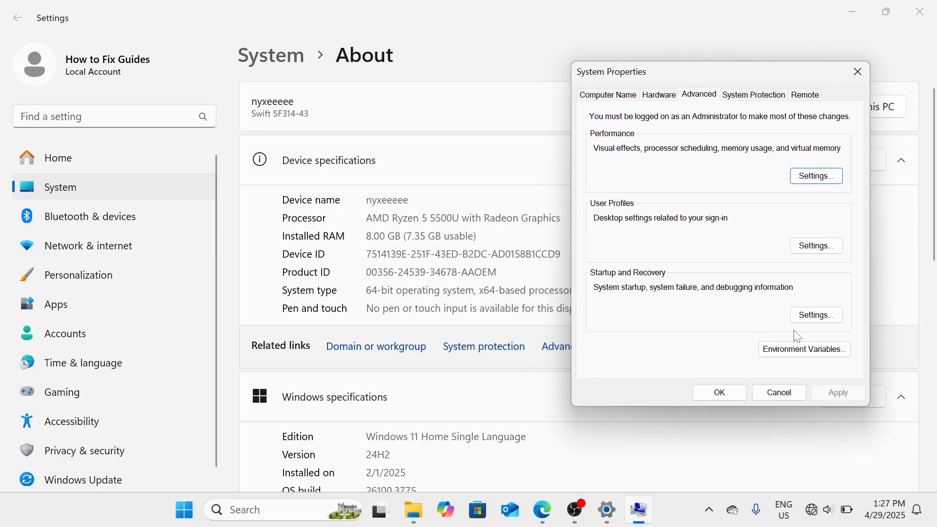
# Step: Reopen Performance Options' Advanced tab, open Virtual Memory, and choose Custom size for C:
pyautogui.click(835, 181)
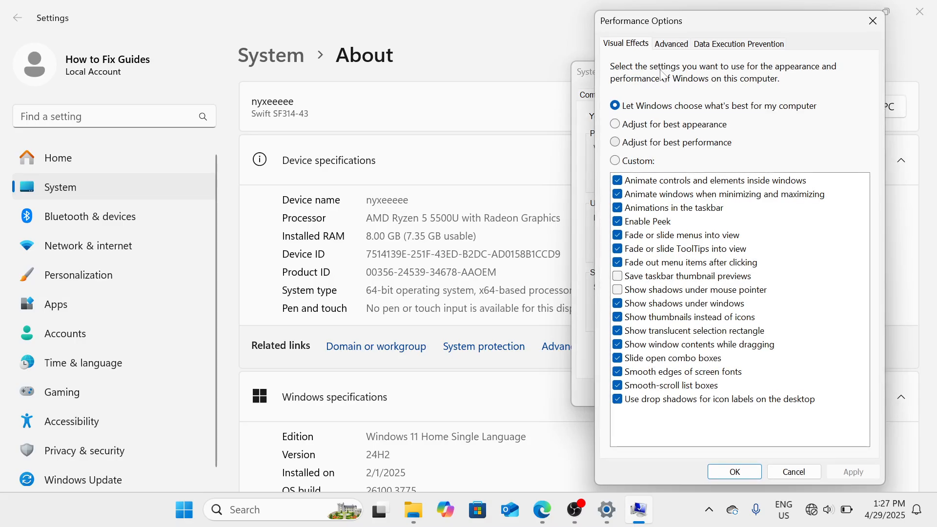
pyautogui.click(672, 45)
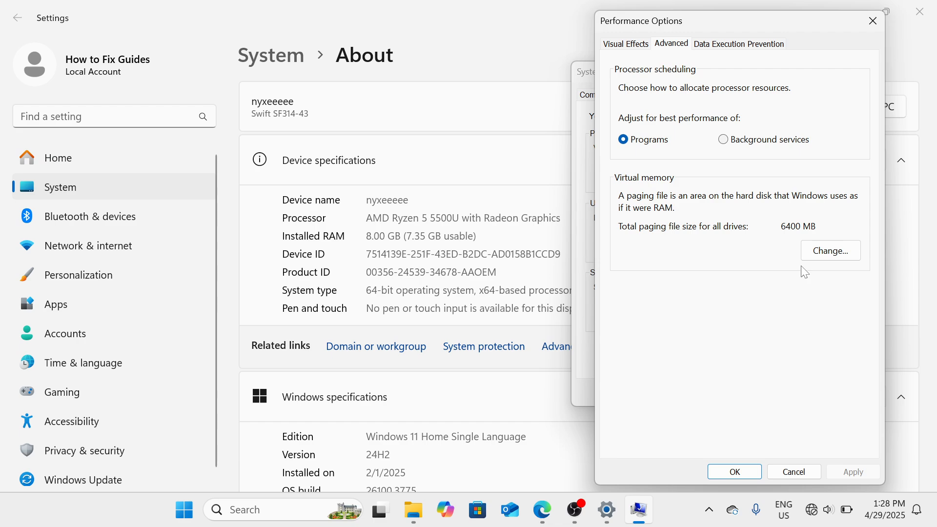
pyautogui.click(831, 251)
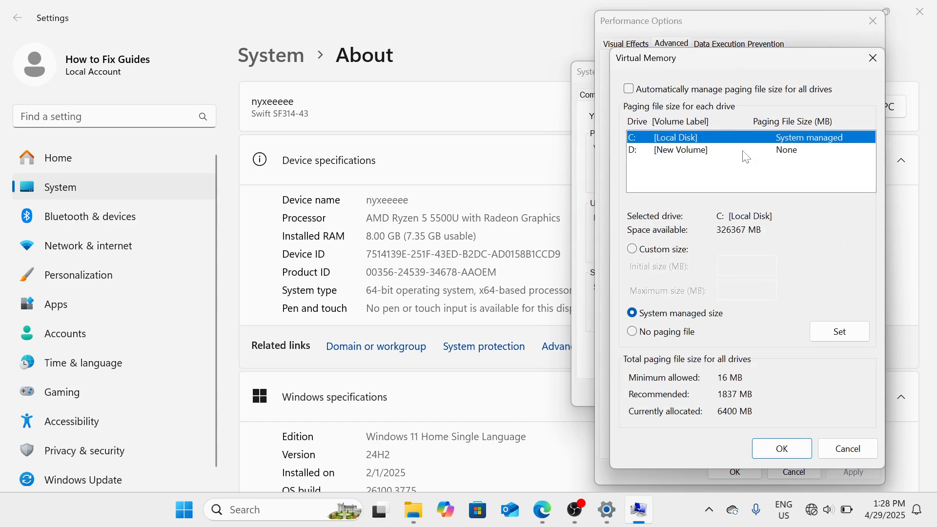
pyautogui.click(635, 250)
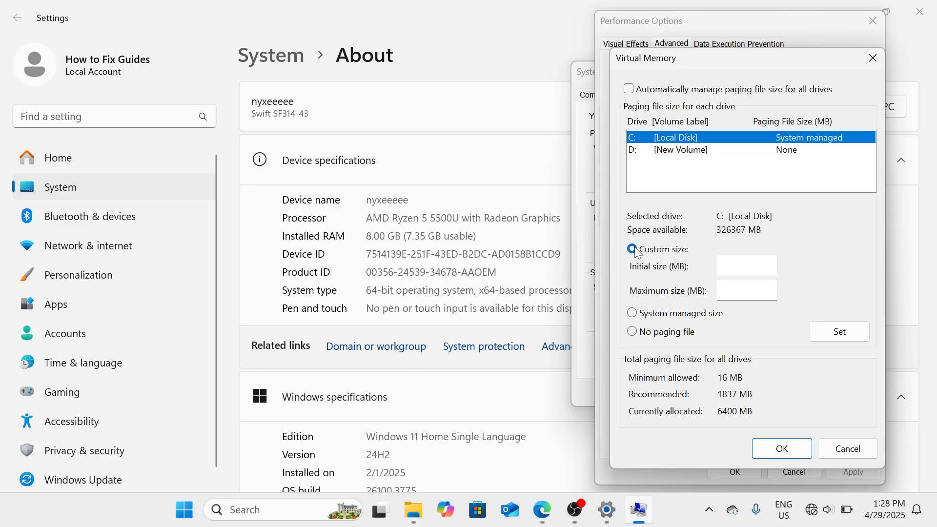
pyautogui.click(268, 516)
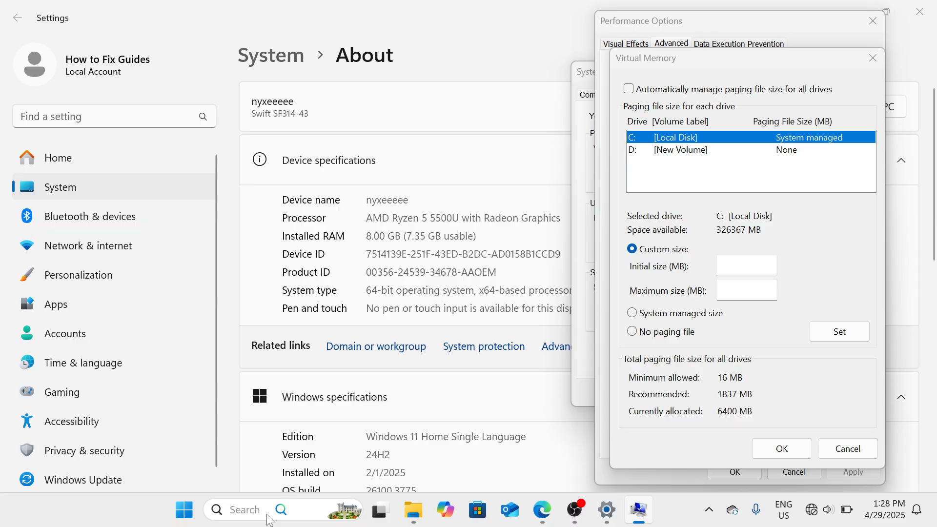
# Step: Open Calculator beside Virtual Memory and compute 8 × 1024 = 8,192
pyautogui.write('CAL')
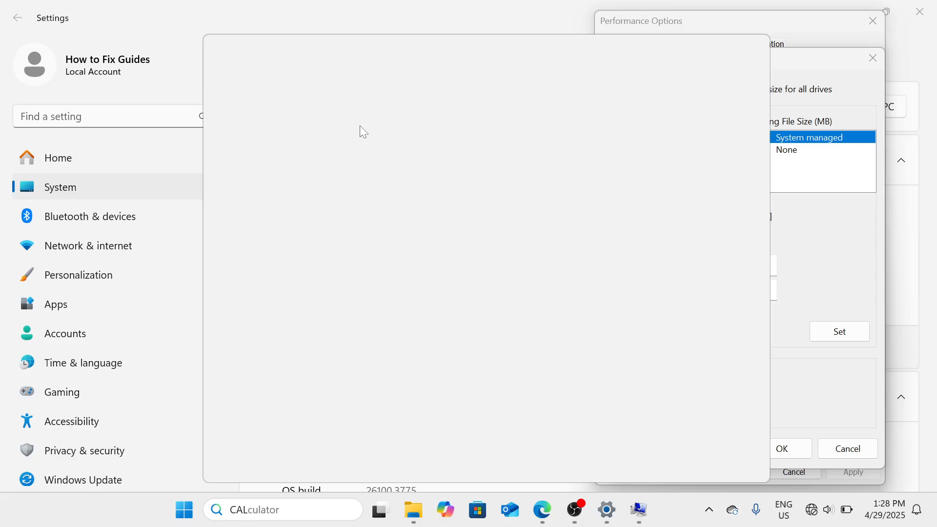
pyautogui.write('CU')
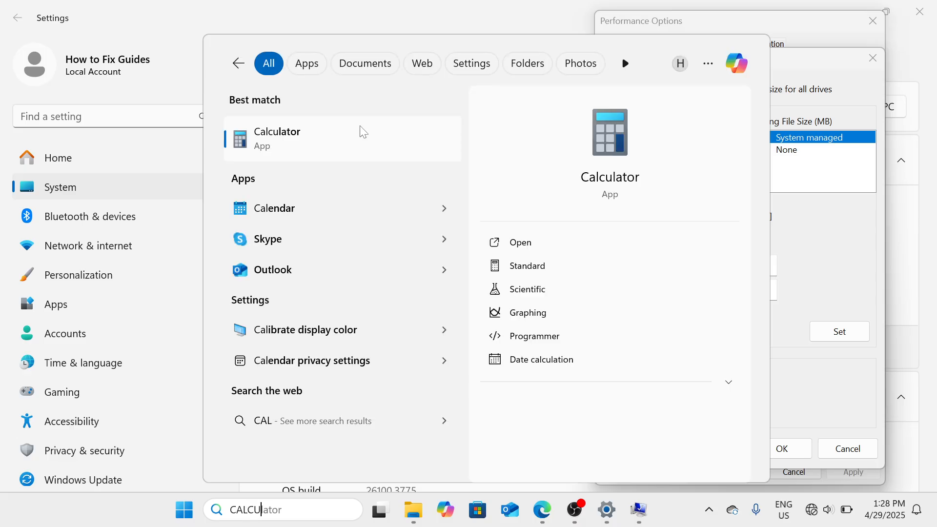
pyautogui.click(548, 239)
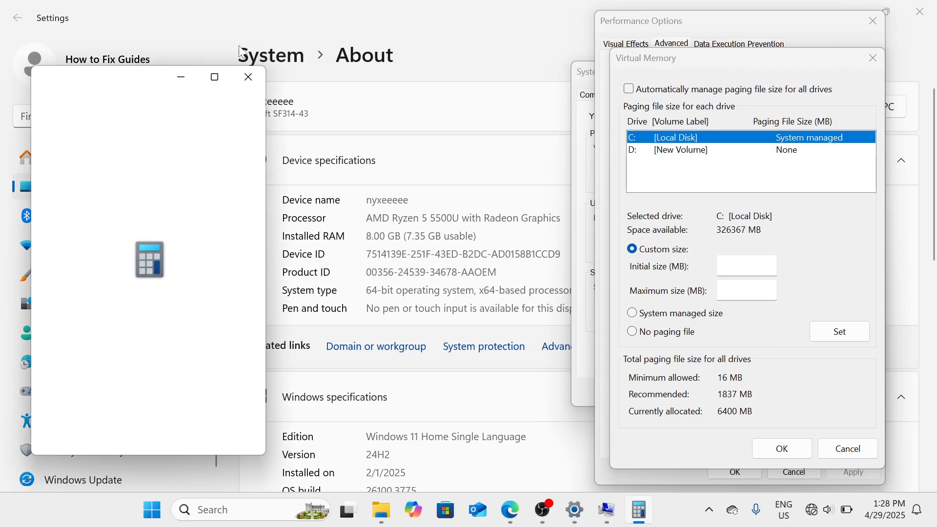
pyautogui.moveTo(147, 83); pyautogui.dragTo(405, 81)
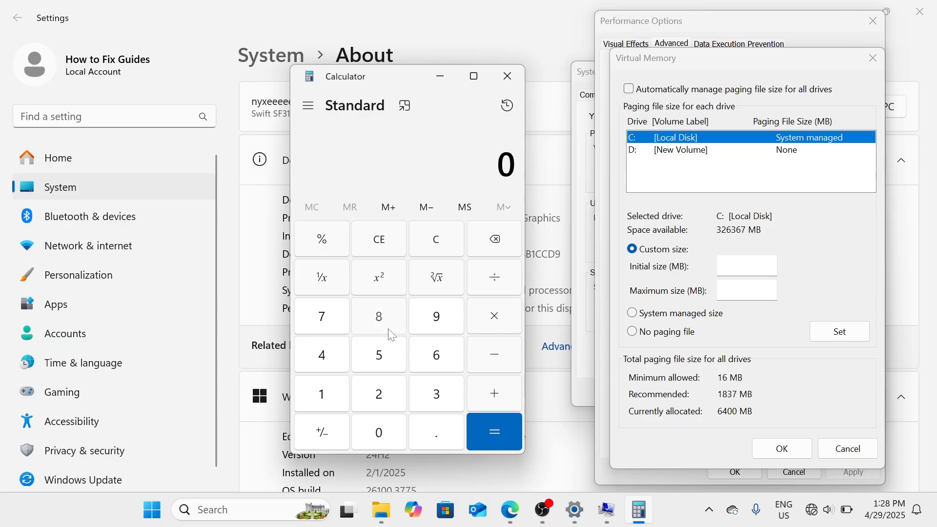
pyautogui.click(378, 317)
pyautogui.click(504, 325)
pyautogui.click(320, 396)
pyautogui.click(372, 429)
pyautogui.click(381, 394)
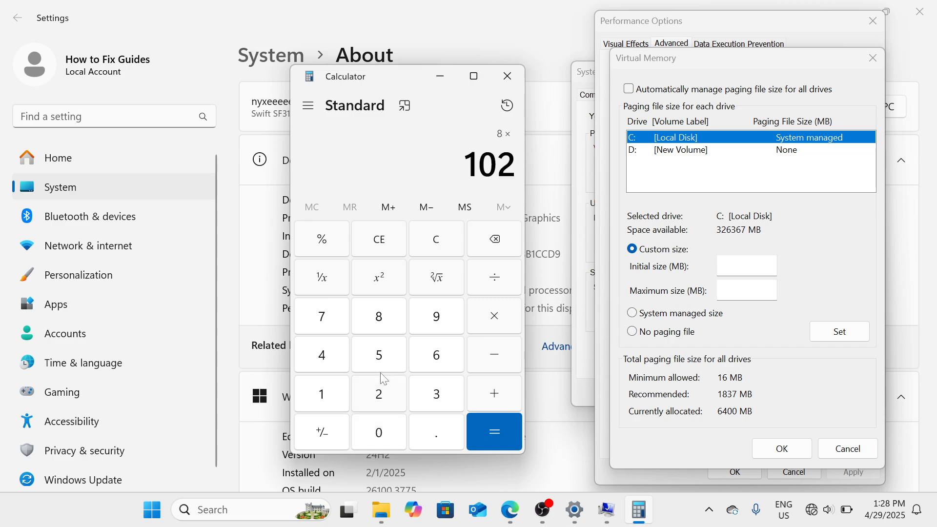
pyautogui.click(338, 359)
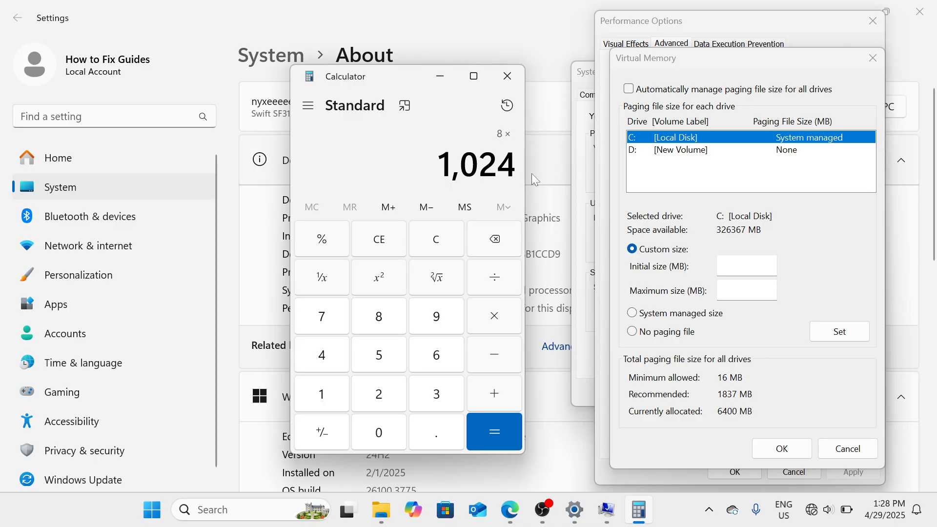
pyautogui.click(500, 444)
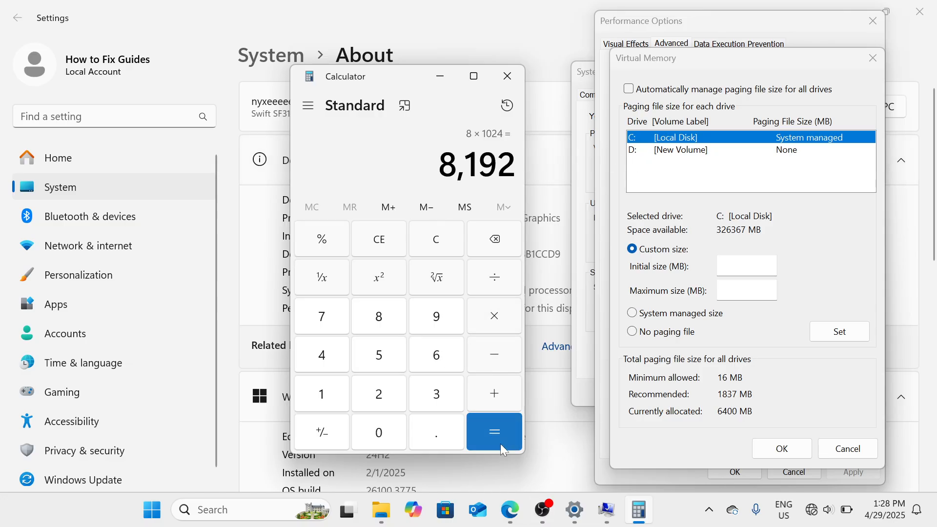
# Step: Multiply 8,192 by 1.5 and paste 12,288 as C:'s initial paging size
pyautogui.click(506, 327)
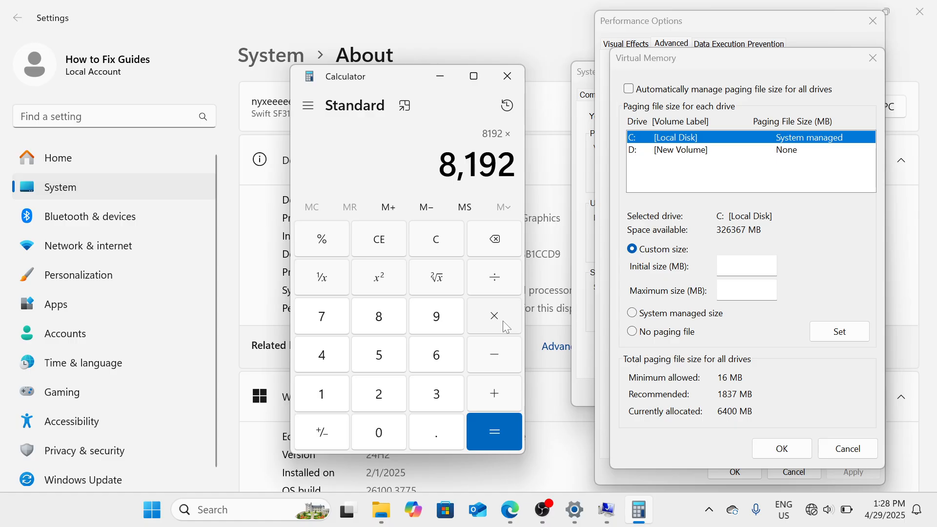
pyautogui.write('1.5')
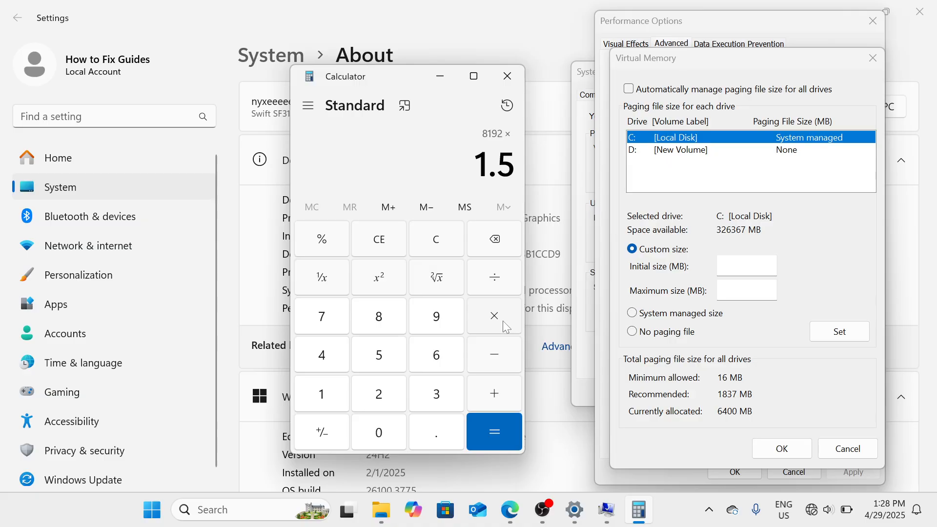
pyautogui.press('Return')
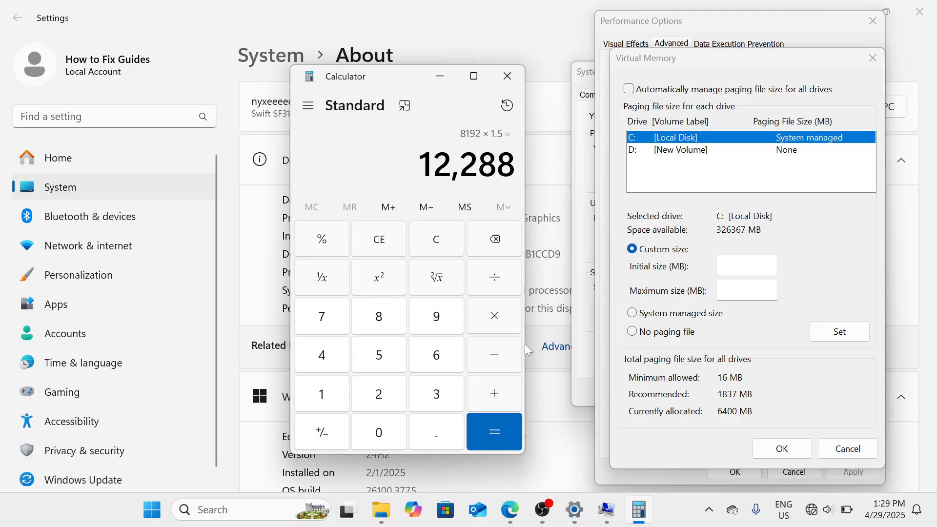
pyautogui.moveTo(419, 163); pyautogui.dragTo(515, 163)
pyautogui.hotkey('ctrl', 'c')
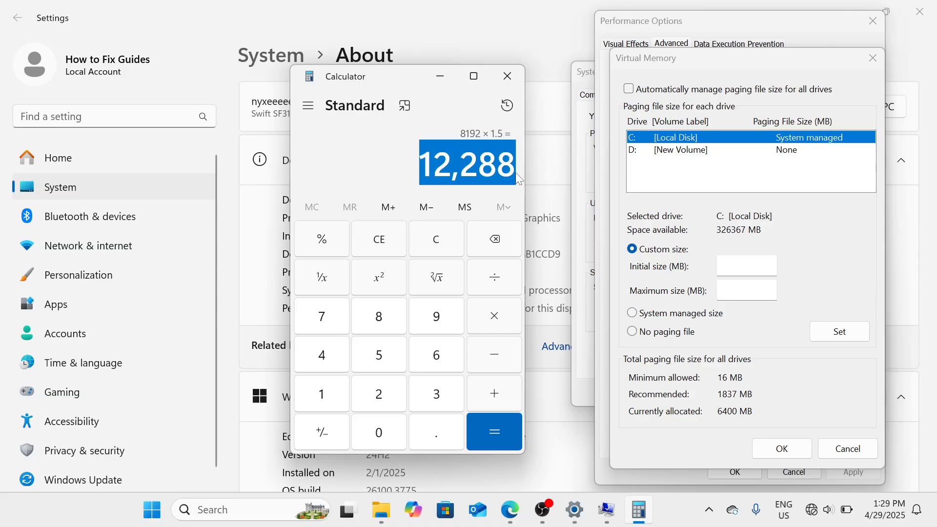
pyautogui.click(746, 266)
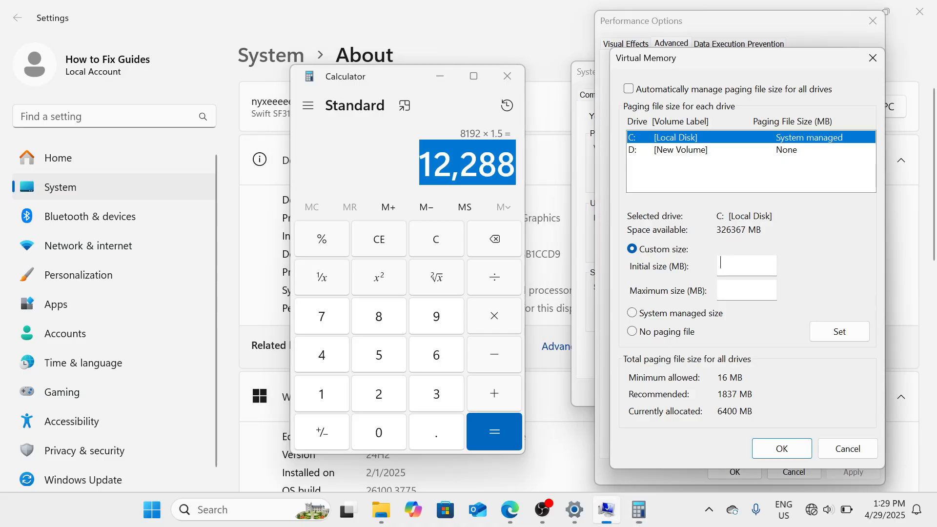
pyautogui.hotkey('ctrl', 'v')
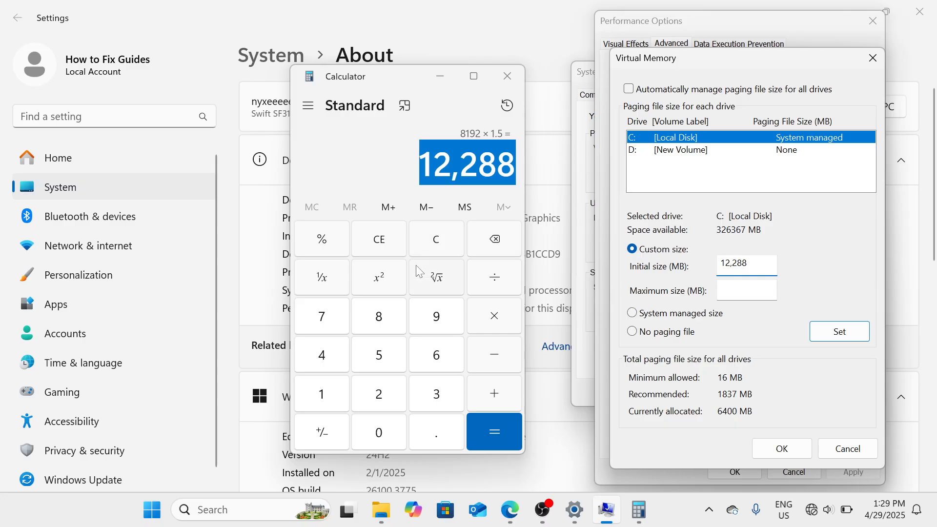
# Step: Recompute 8 × 1024 = 8,192 after clearing a mistaken 67,108,864 result
pyautogui.click(437, 246)
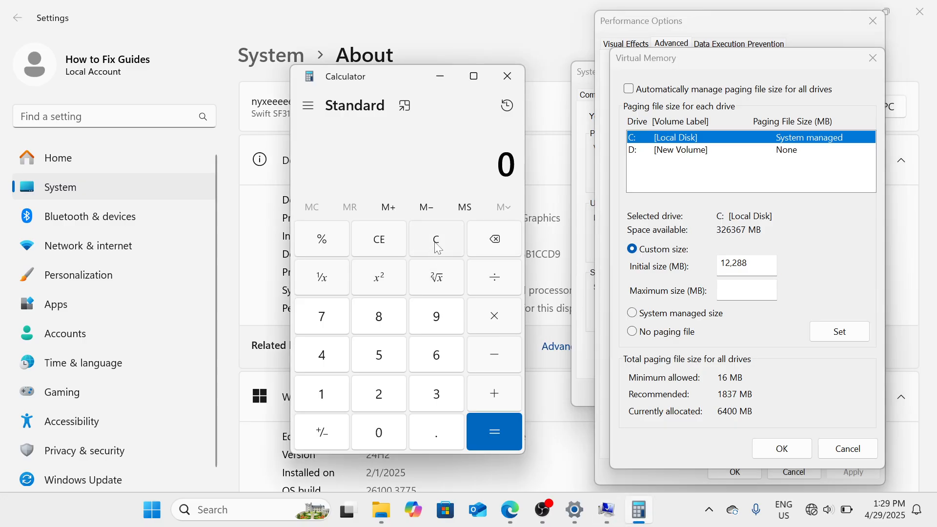
pyautogui.press('8')
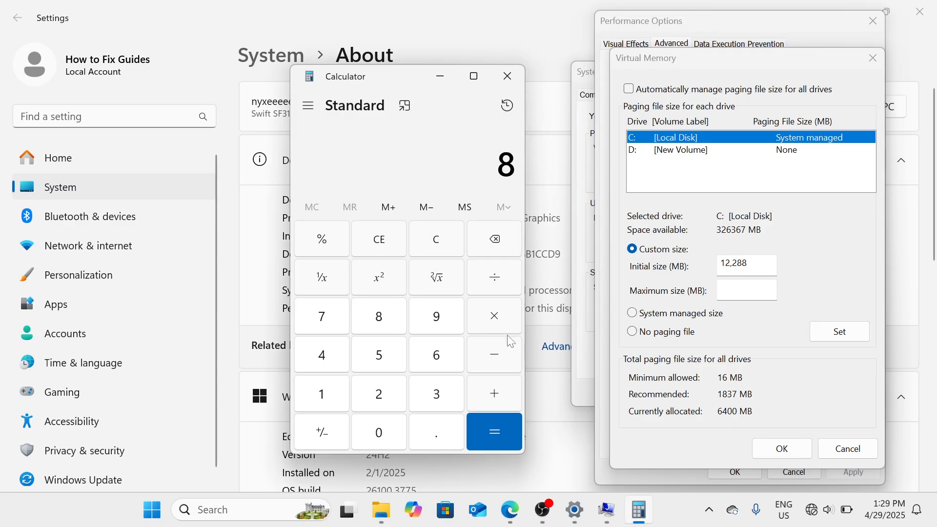
pyautogui.click(511, 320)
pyautogui.write('1024')
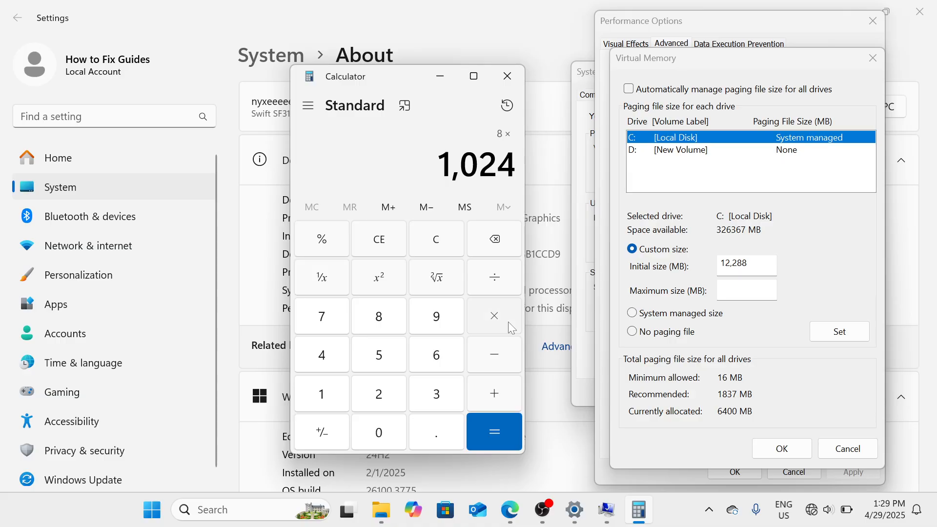
pyautogui.click(508, 321)
pyautogui.click(496, 432)
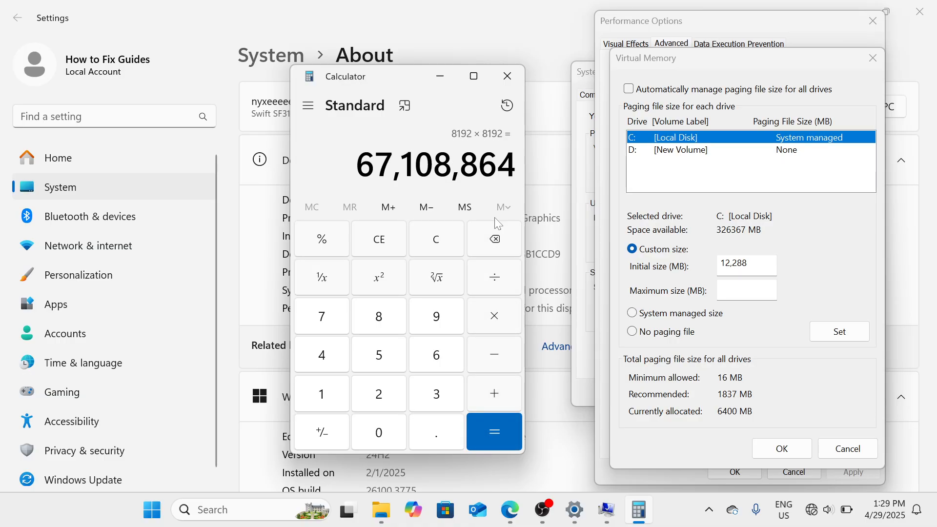
pyautogui.click(462, 250)
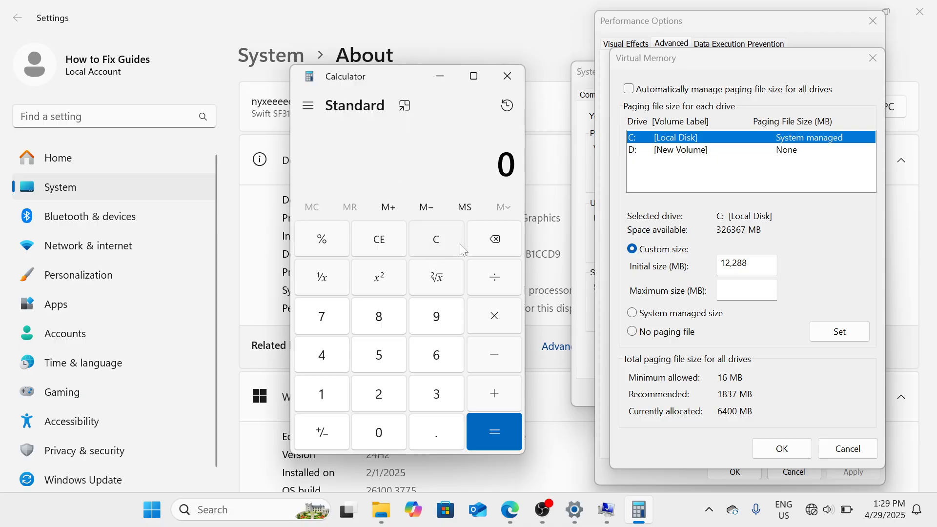
pyautogui.press('8')
pyautogui.click(496, 318)
pyautogui.write('1,024')
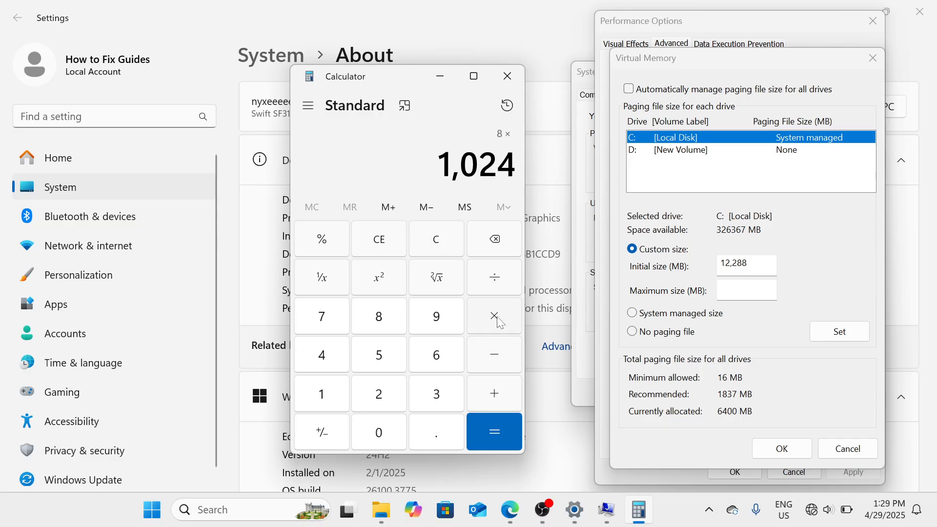
pyautogui.press('Return')
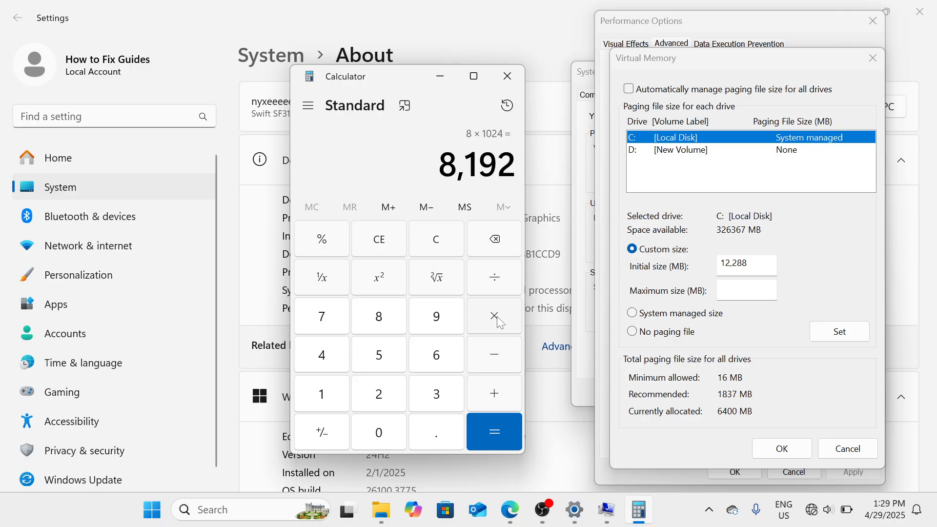
# Step: Multiply 8,192 by 3, paste 24,576 as the maximum size, and confirm Virtual Memory
pyautogui.click(503, 317)
pyautogui.write('3')
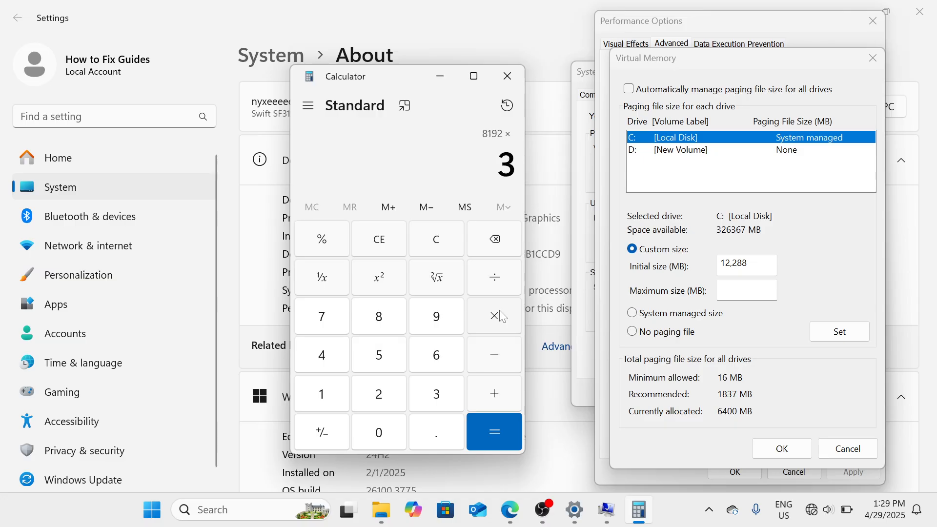
pyautogui.press('Return')
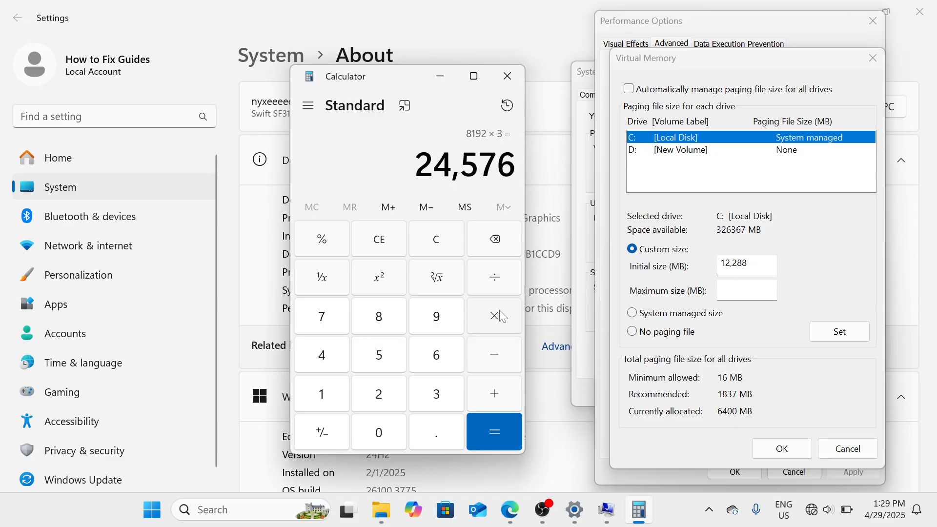
pyautogui.moveTo(414, 162); pyautogui.dragTo(516, 162)
pyautogui.hotkey('ctrl', 'c')
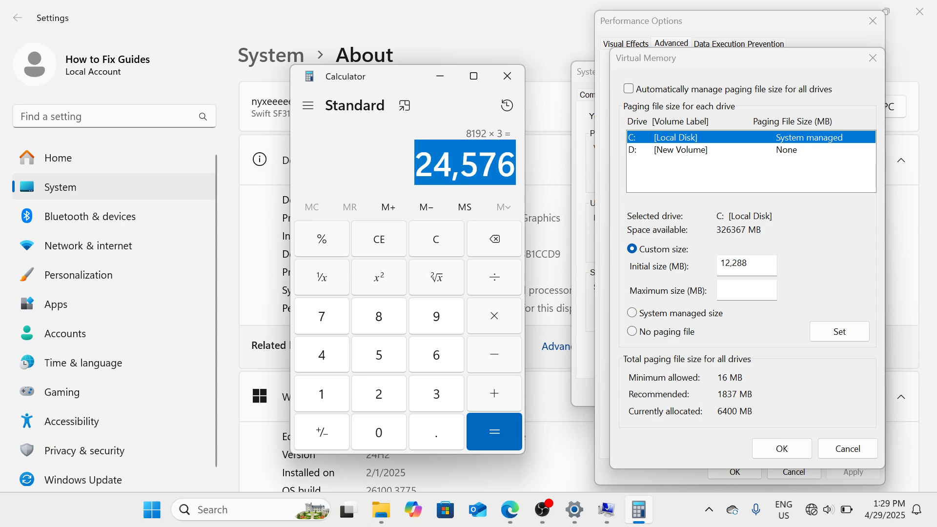
pyautogui.click(746, 290)
pyautogui.hotkey('ctrl', 'v')
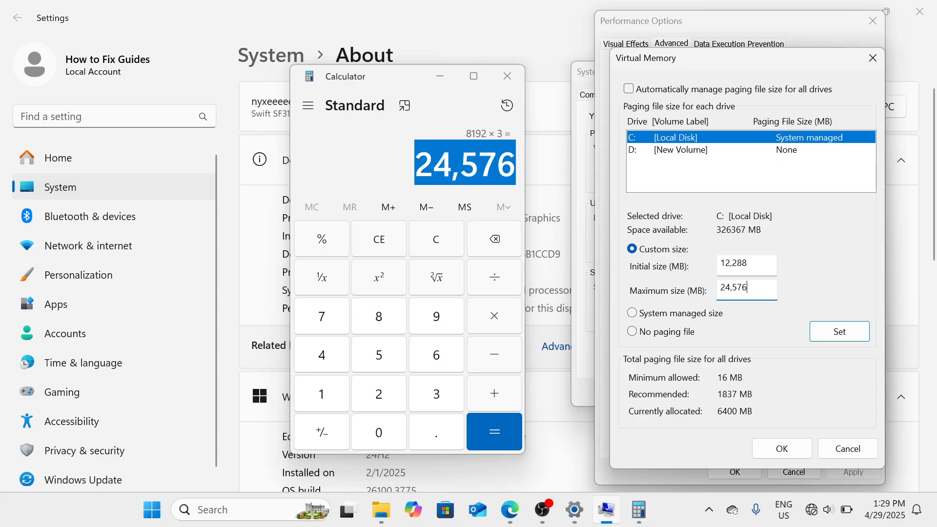
pyautogui.click(787, 452)
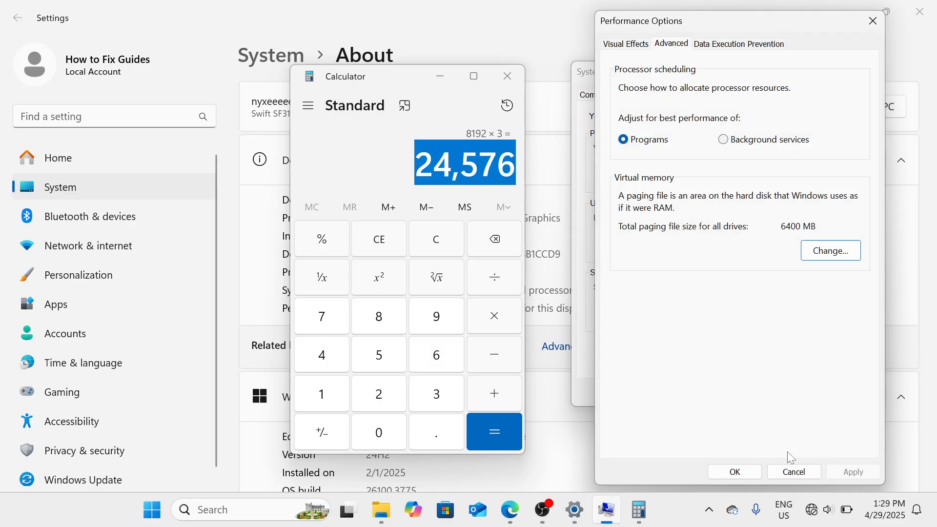
# Step: Apply the new virtual memory settings in Performance Options and System Properties, then close Settings and File Explorer
pyautogui.click(735, 471)
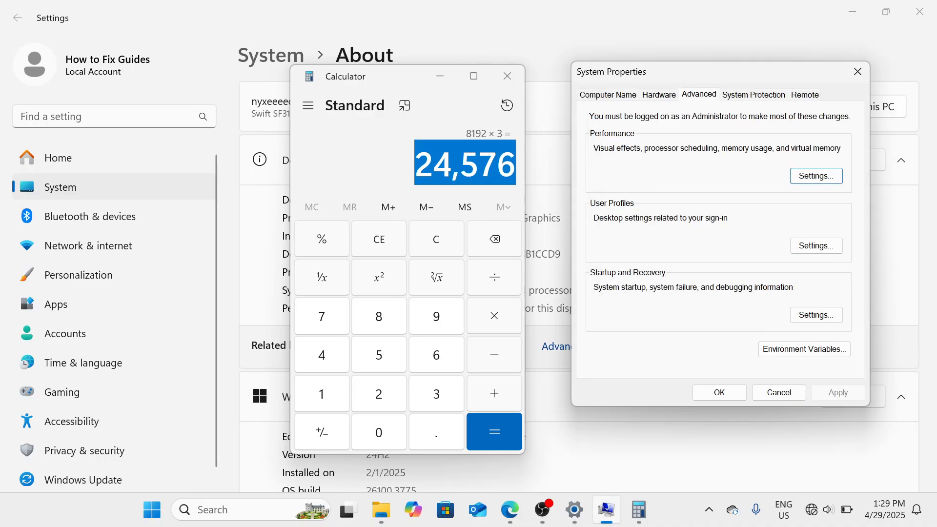
pyautogui.click(512, 76)
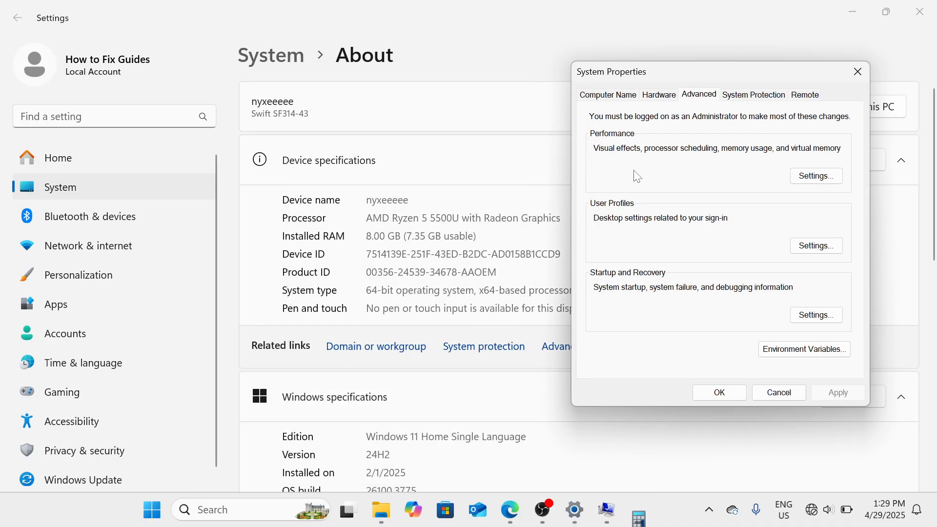
pyautogui.click(719, 392)
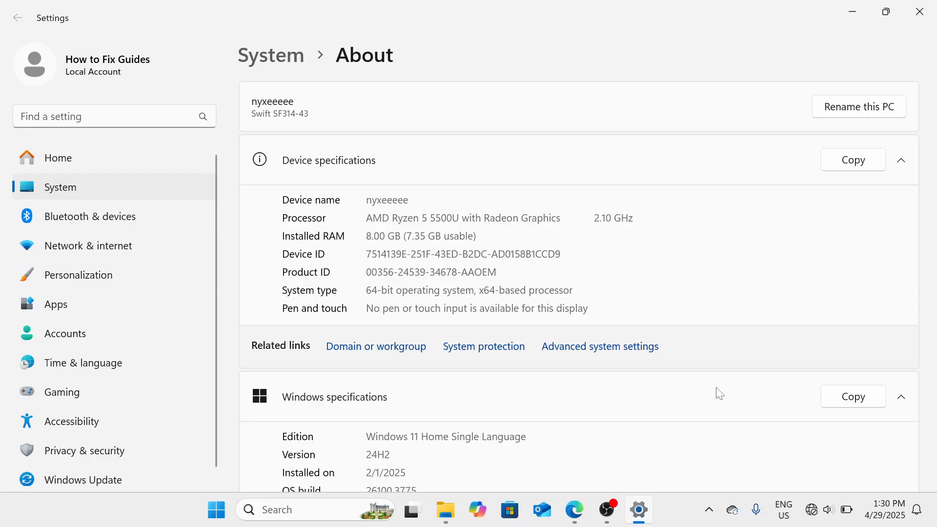
pyautogui.click(927, 11)
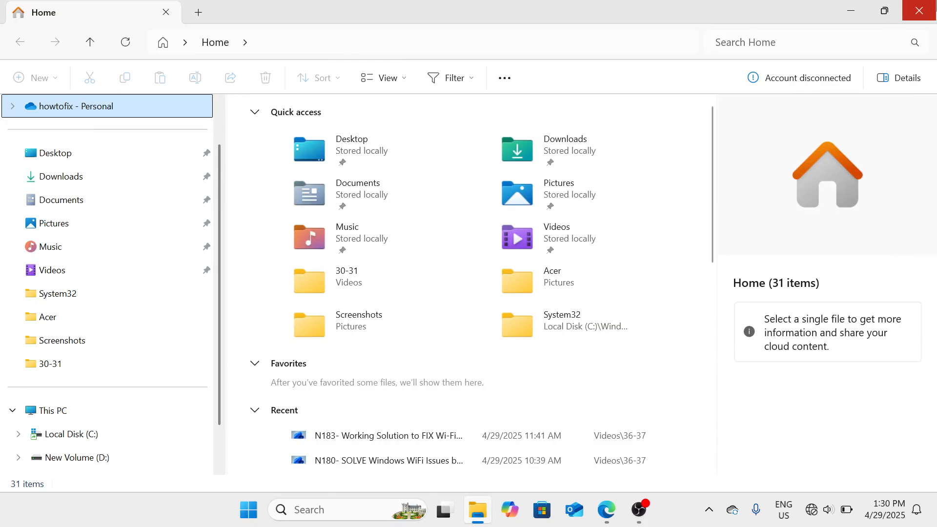
pyautogui.click(919, 11)
# Step: Open TEMP via Run and delete everything, skipping all in-use items, then close the folder
pyautogui.press('super+r')
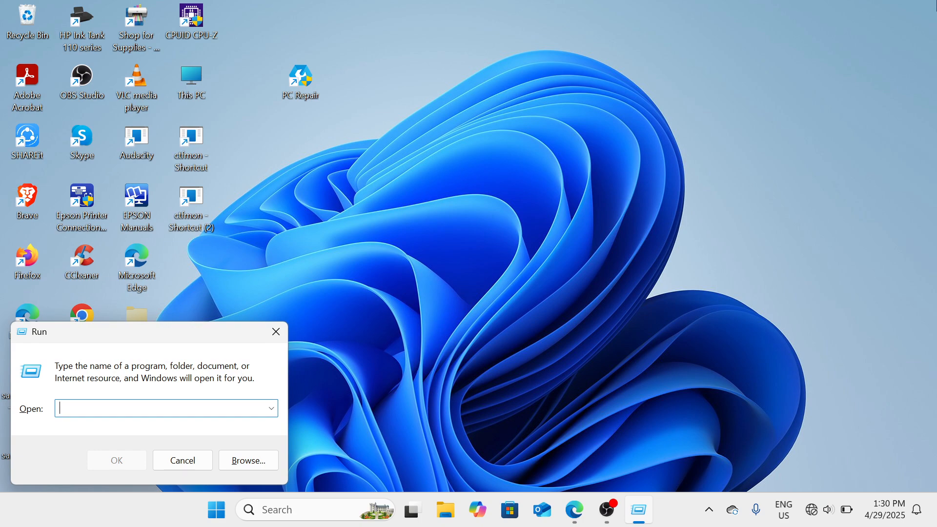
pyautogui.write('TEMP')
pyautogui.press('Return')
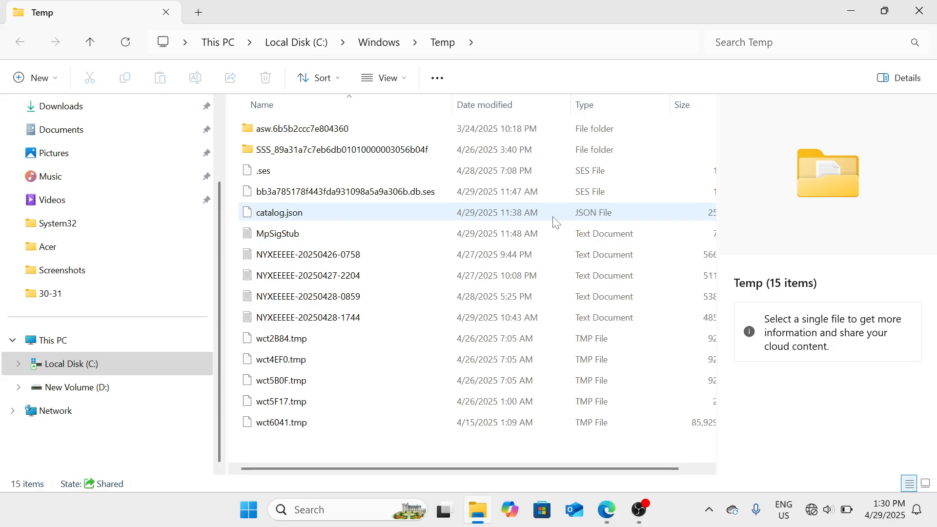
pyautogui.hotkey('ctrl', 'a')
pyautogui.press('Delete')
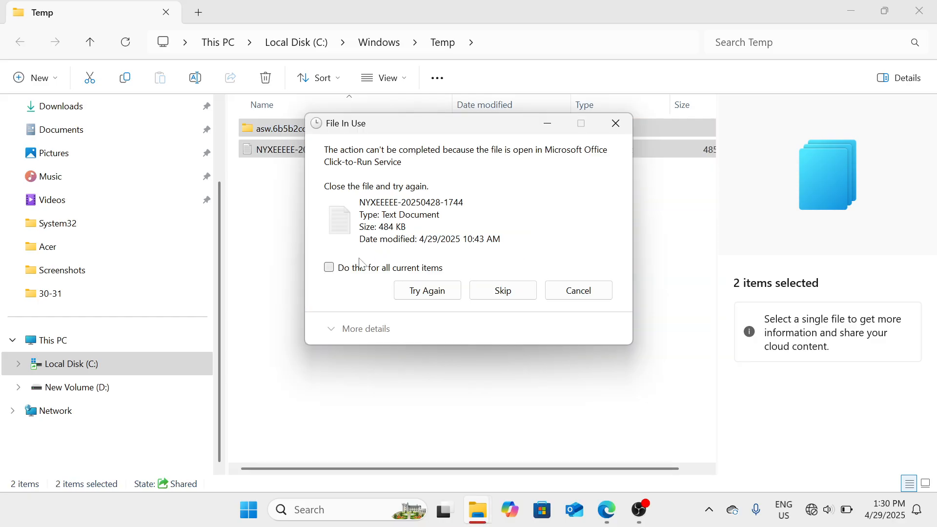
pyautogui.click(329, 267)
pyautogui.click(502, 291)
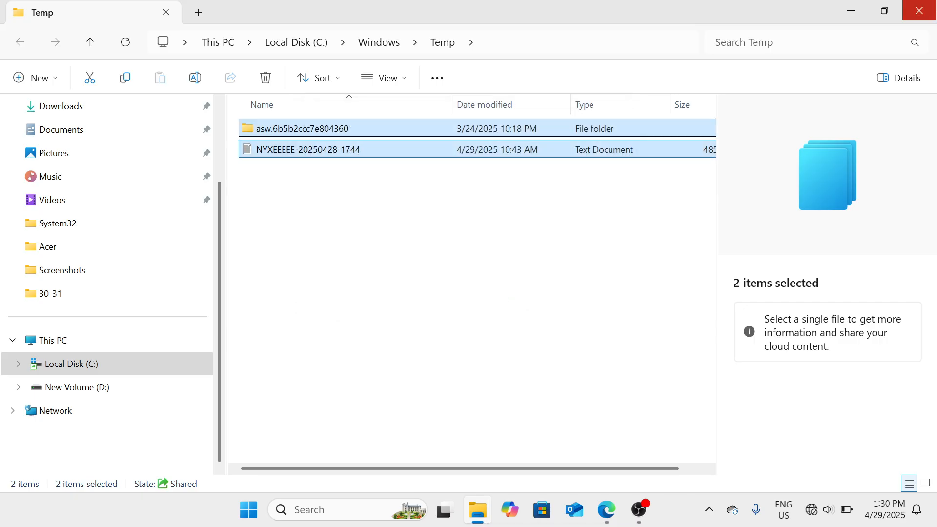
pyautogui.click(919, 11)
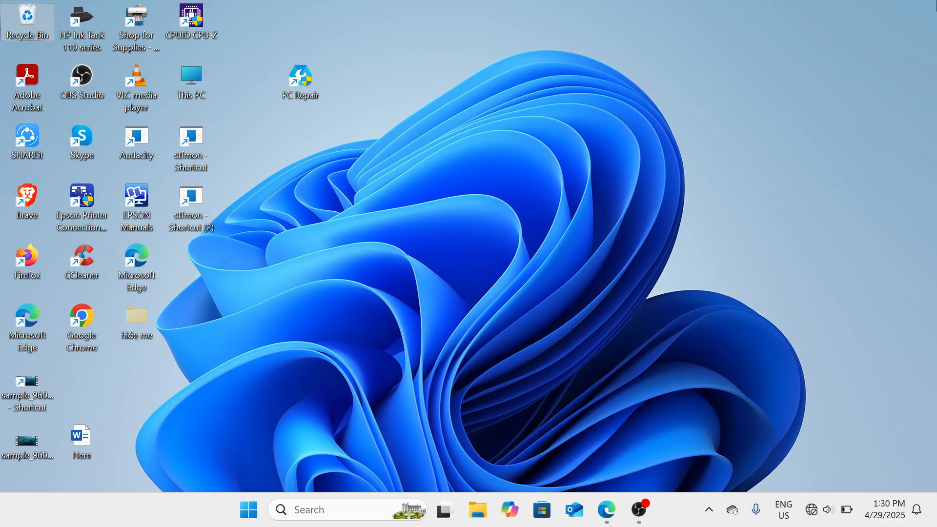
# Step: Delete all 75 items in the user's %TEMP% folder, skipping admin-protected and in-use items
pyautogui.press('super+r')
pyautogui.write('%TEMP')
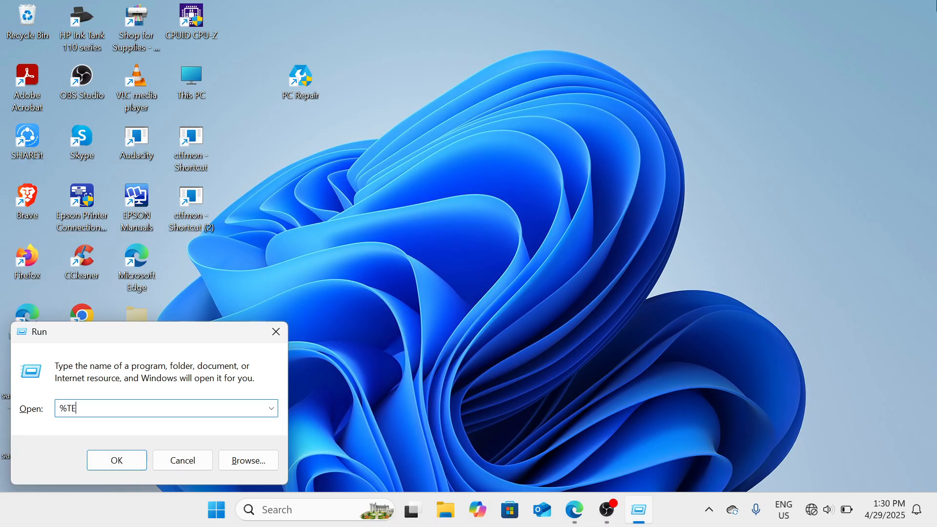
pyautogui.write('%')
pyautogui.press('Return')
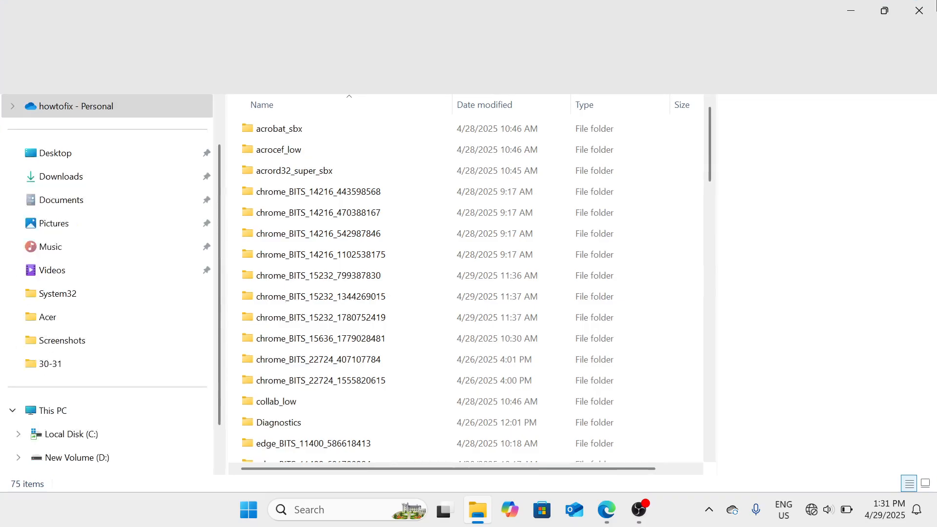
pyautogui.hotkey('ctrl', 'a')
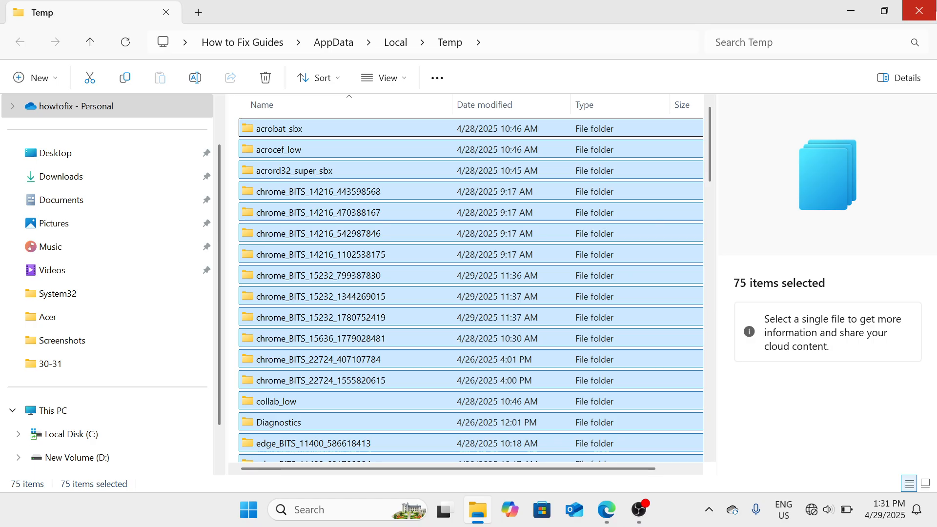
pyautogui.press('Delete')
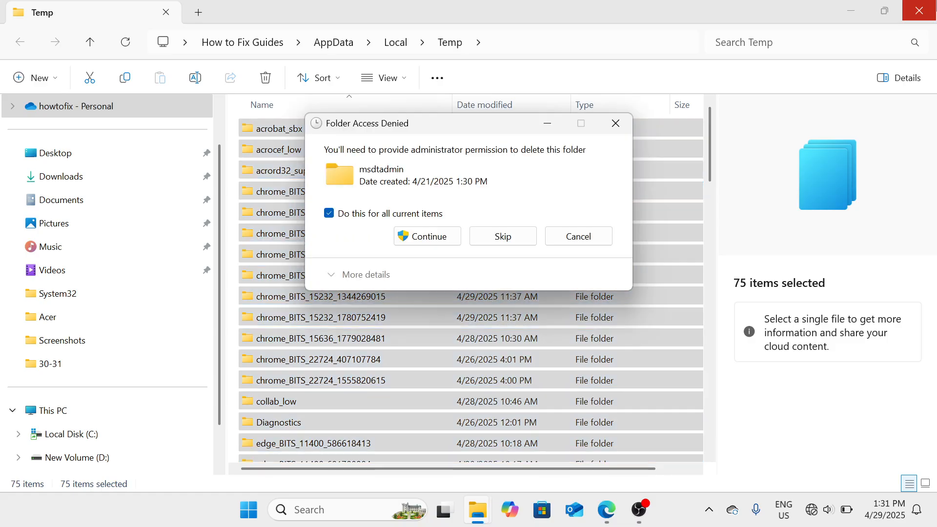
pyautogui.click(503, 237)
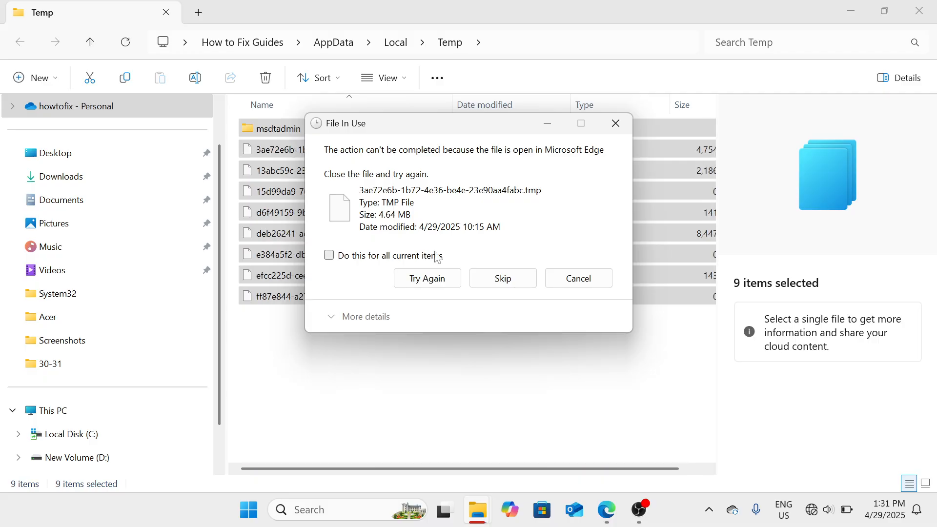
pyautogui.click(438, 256)
pyautogui.click(493, 276)
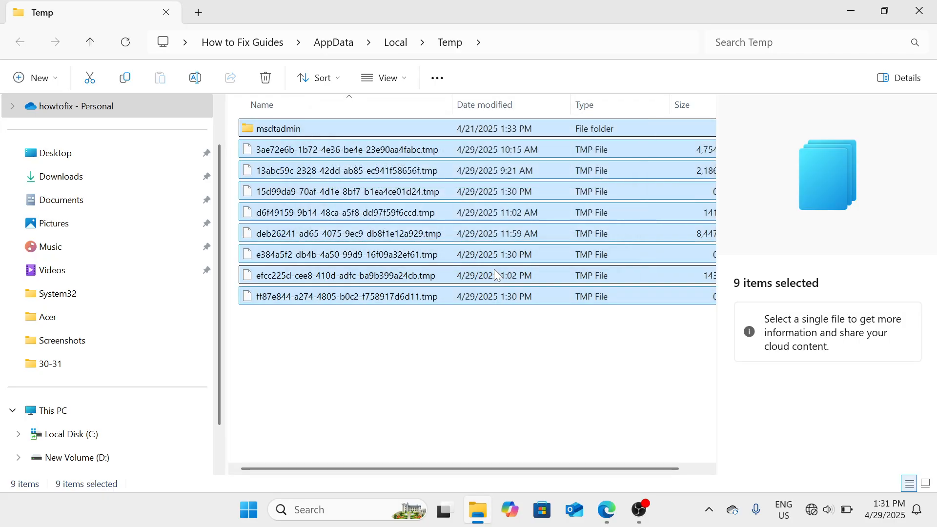
pyautogui.click(933, 4)
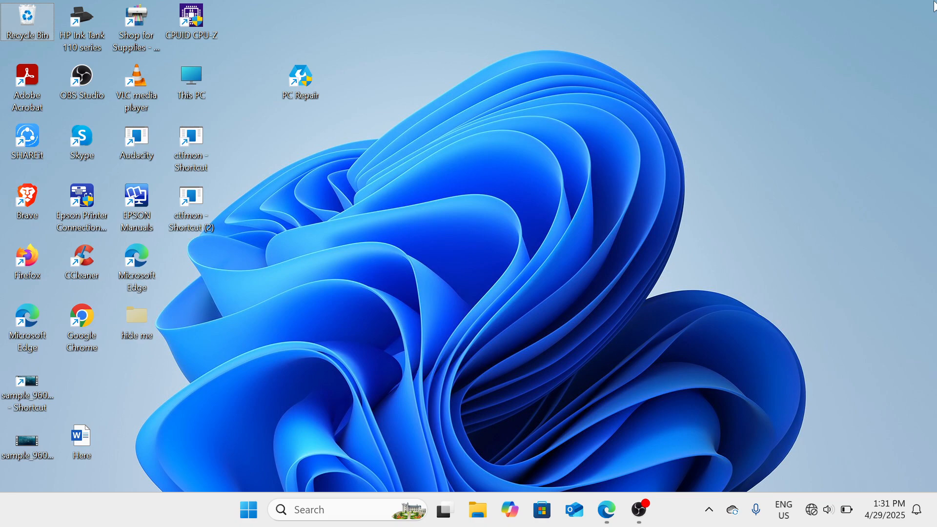
pyautogui.press('super+r')
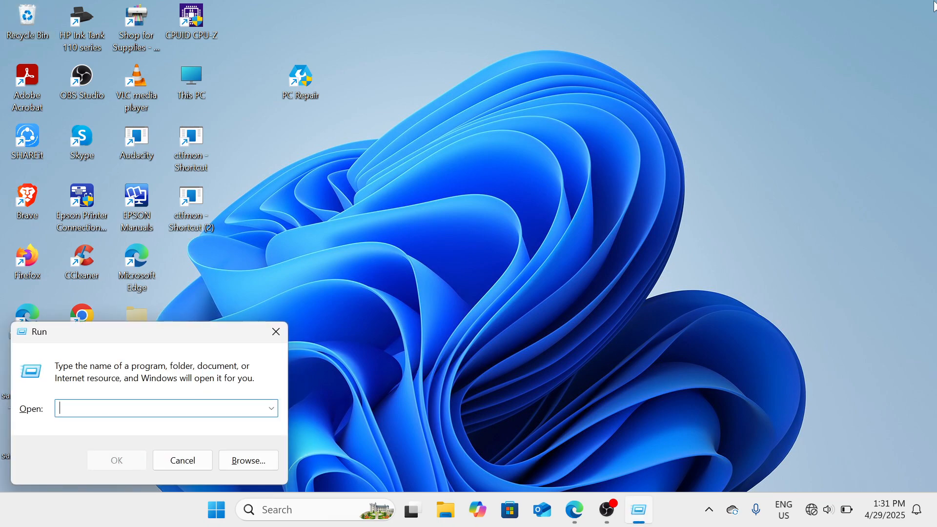
# Step: Run PREFETCH and delete the ReadyBoot folder so Prefetch is empty, then close it
pyautogui.write('PREFETC')
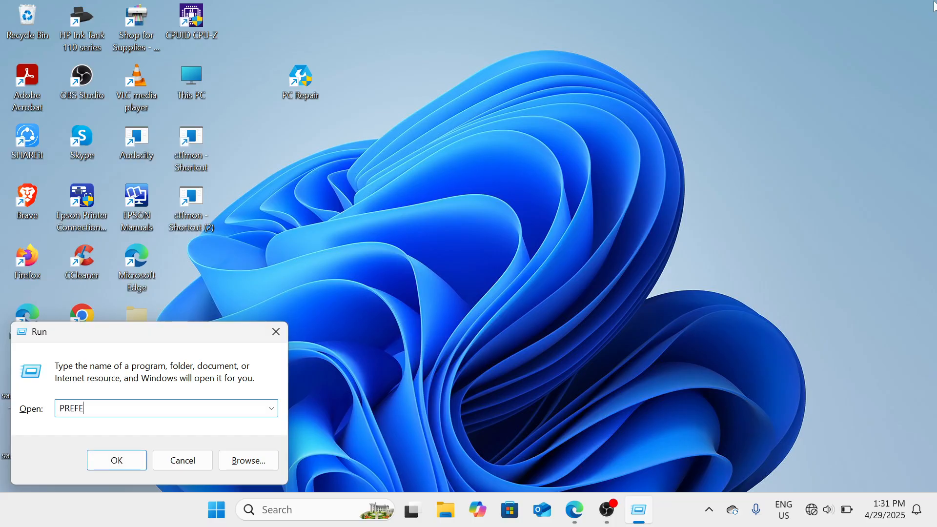
pyautogui.write('H')
pyautogui.press('Return')
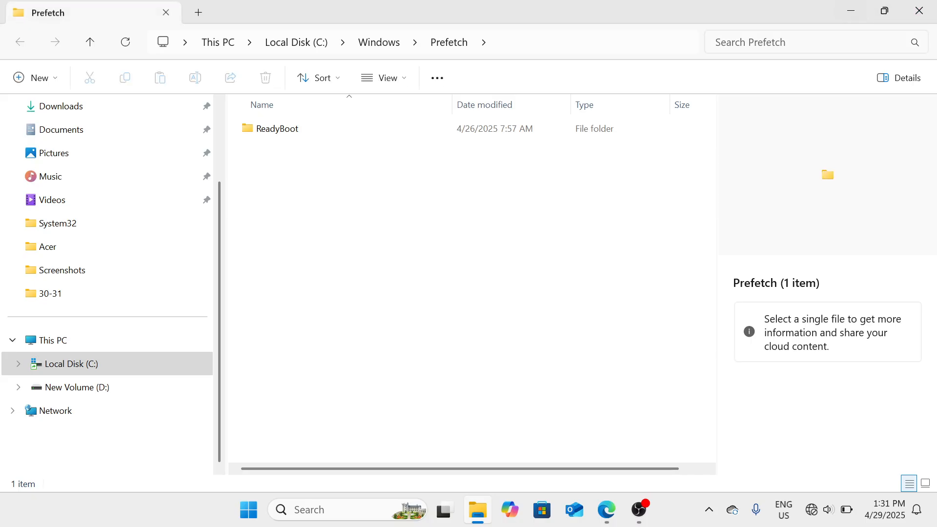
pyautogui.press('Down')
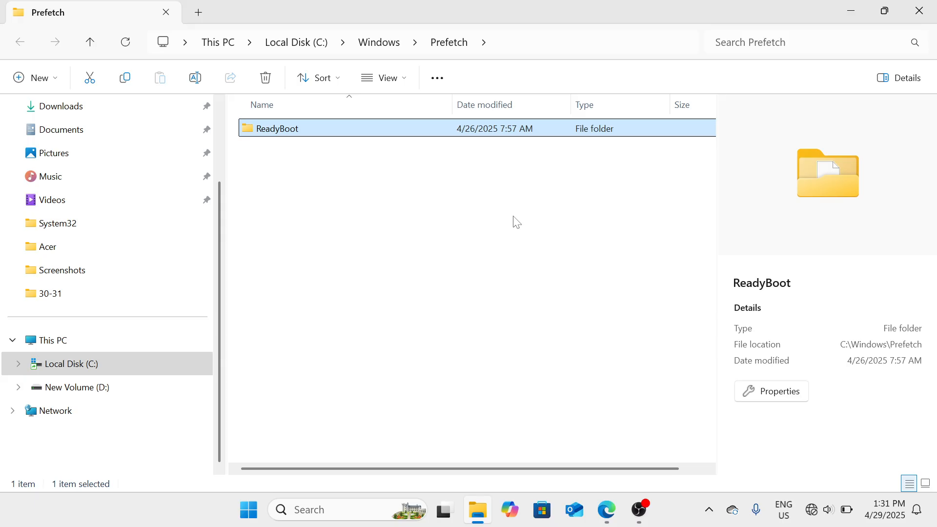
pyautogui.press('Delete')
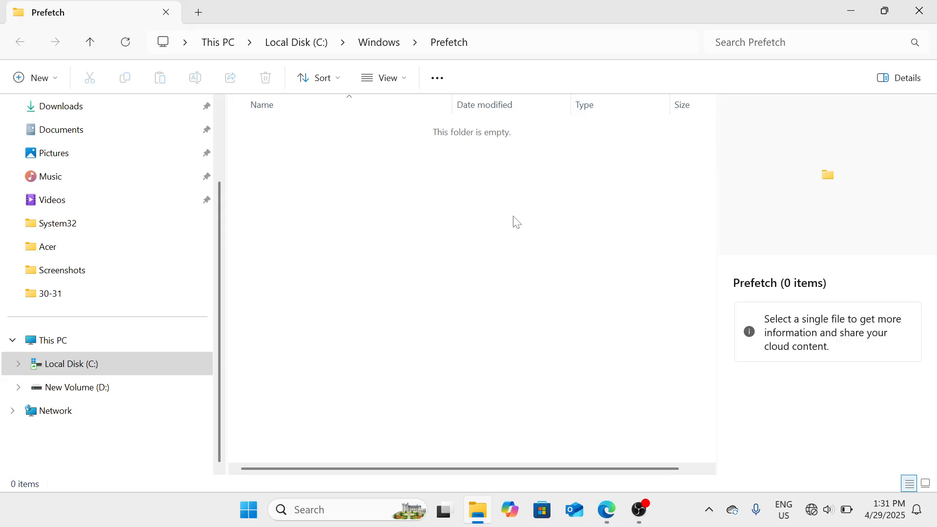
pyautogui.click(932, 4)
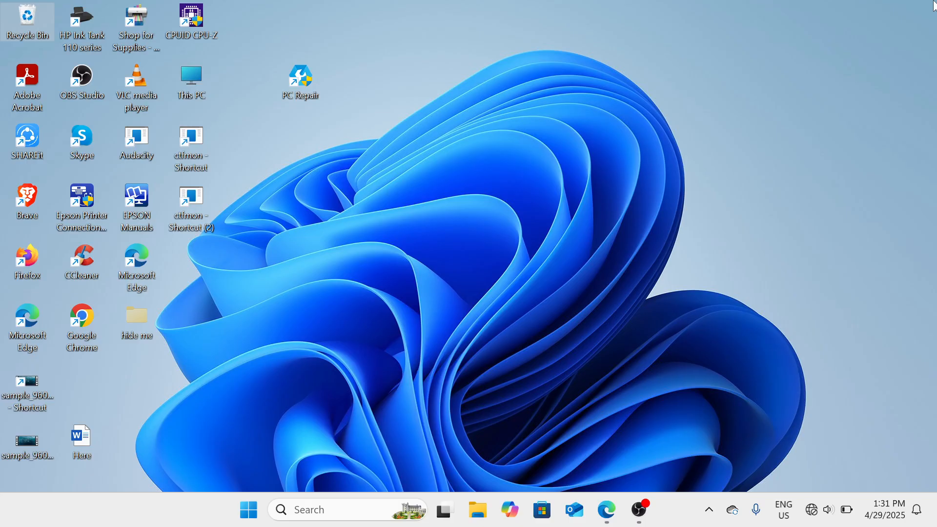
# Step: Open the Recycle Bin and permanently delete all 85 items, then close it
pyautogui.doubleClick(28, 28)
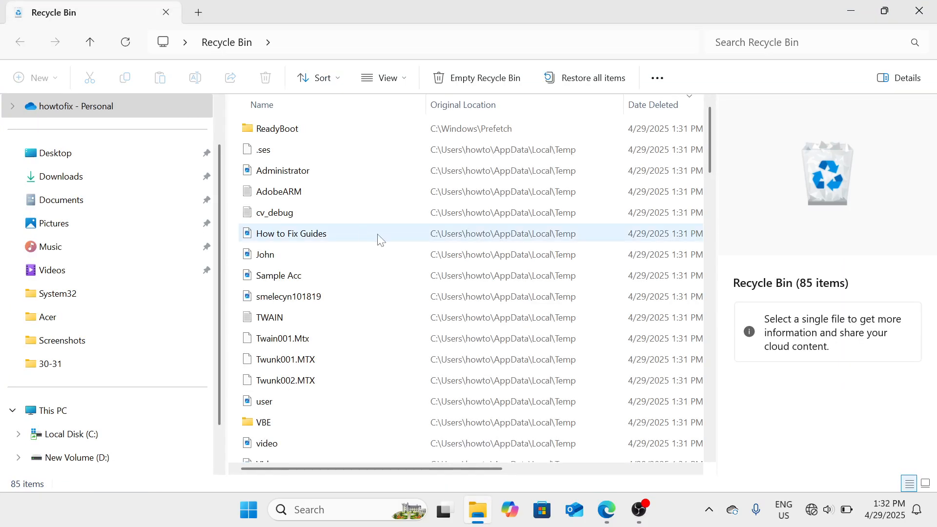
pyautogui.scroll(-5, 404, 250)
pyautogui.scroll(5, 404, 251)
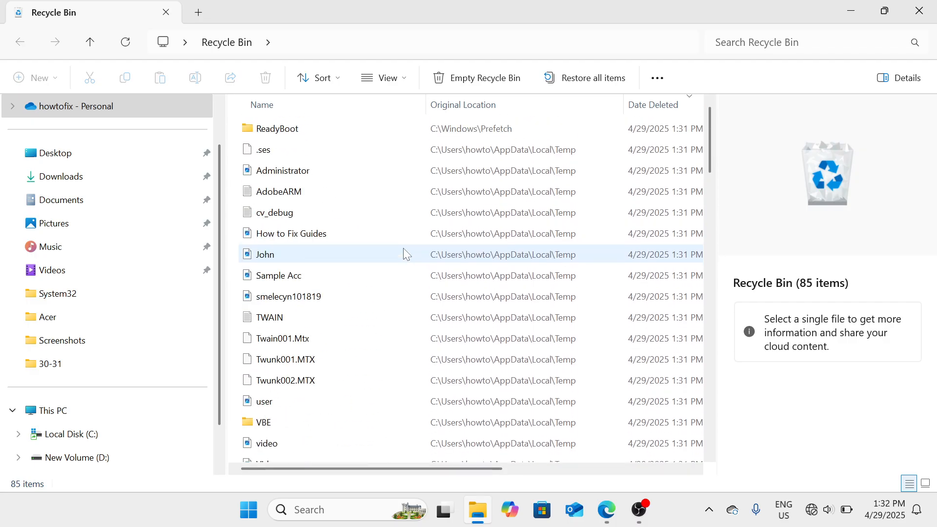
pyautogui.hotkey('ctrl', 'a')
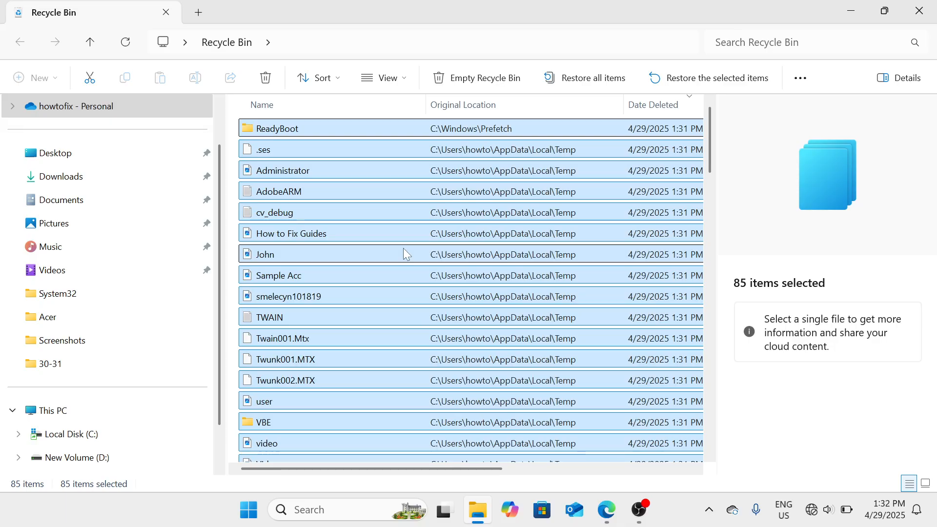
pyautogui.press('Delete')
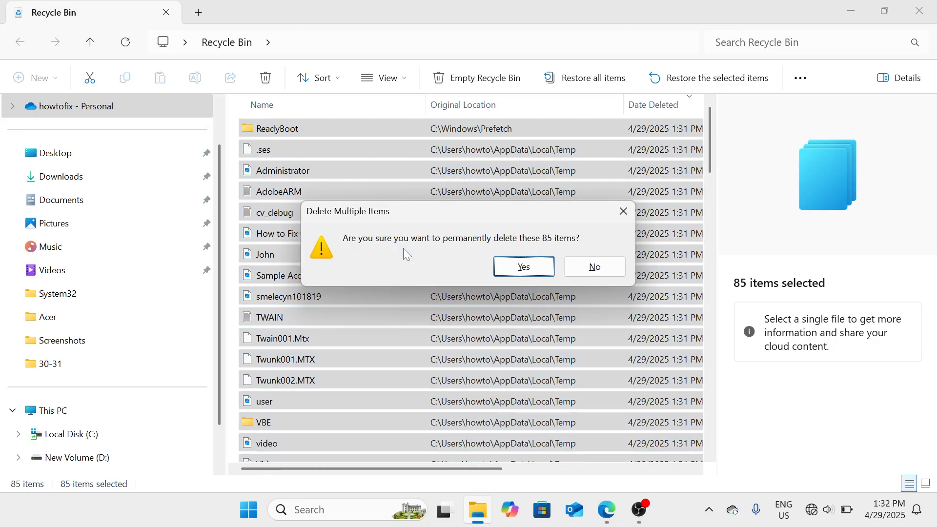
pyautogui.click(523, 267)
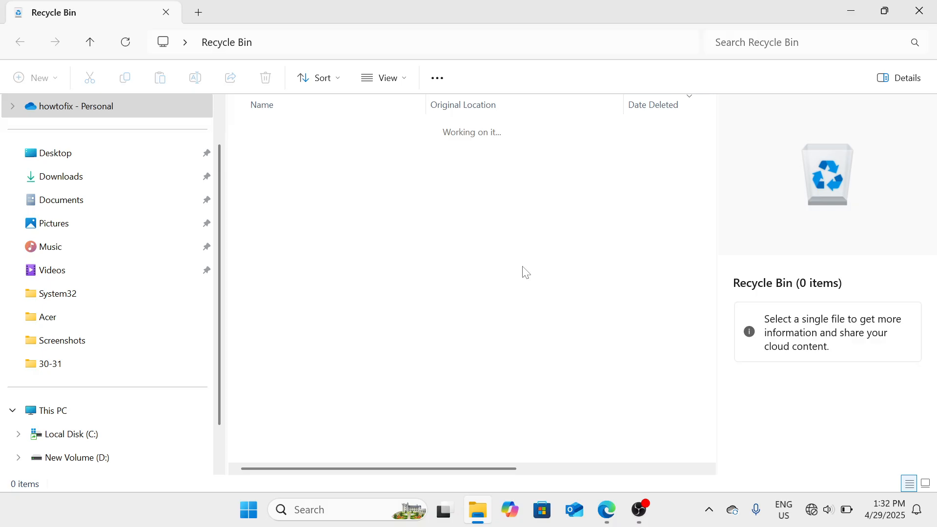
pyautogui.click(930, 9)
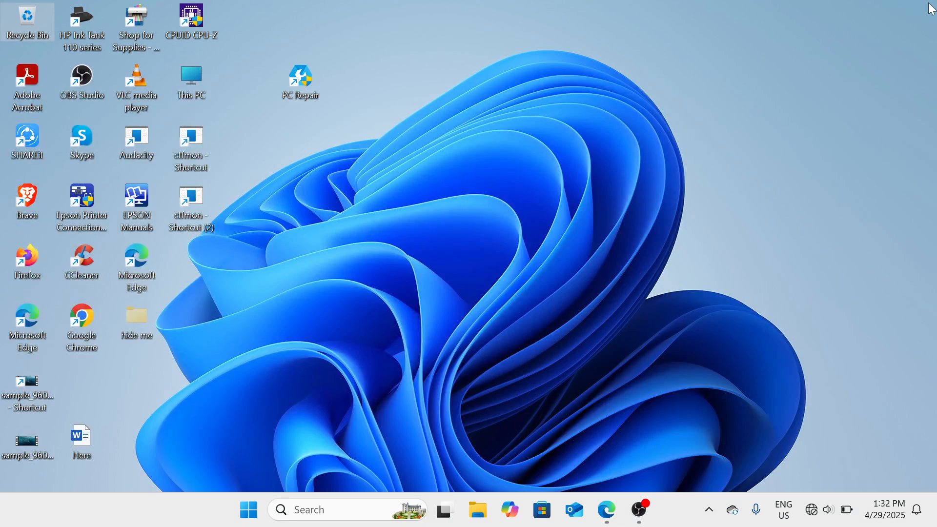
pyautogui.click(634, 519)
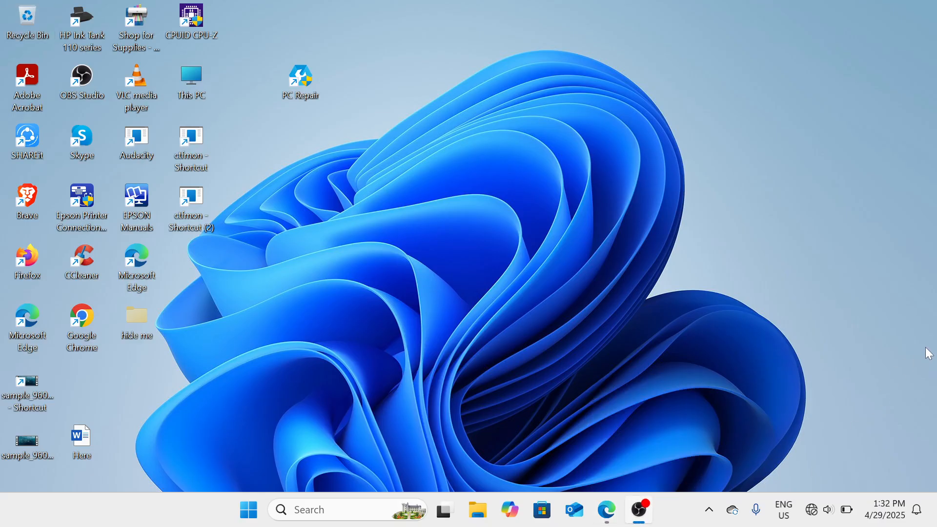